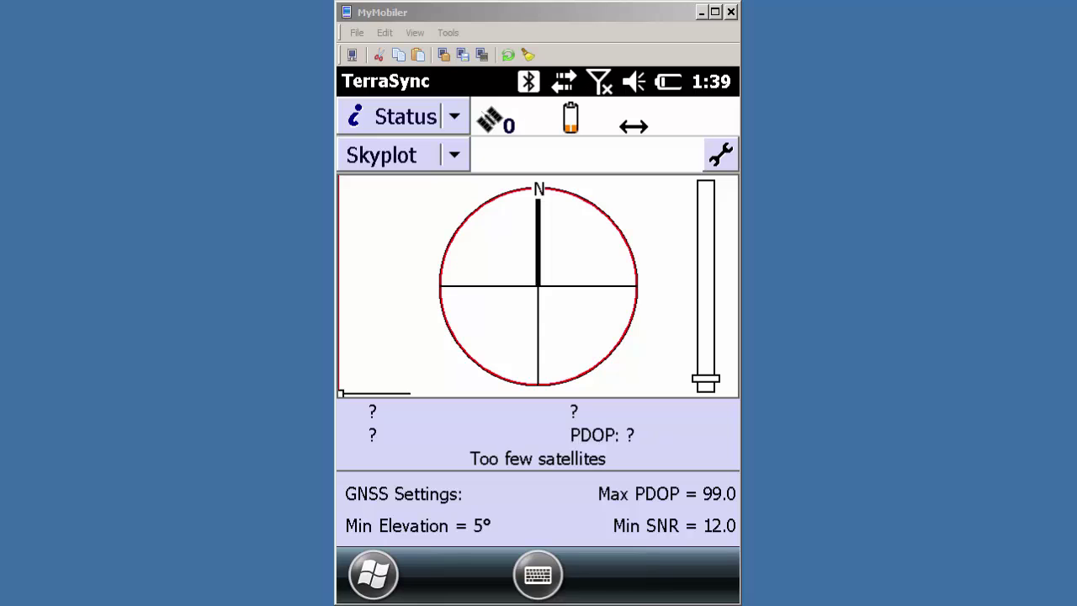
Step: In TerraSync's Data section, create a new rover data file named EricTest
{"action": "left_click", "coordinate": [456, 119]}
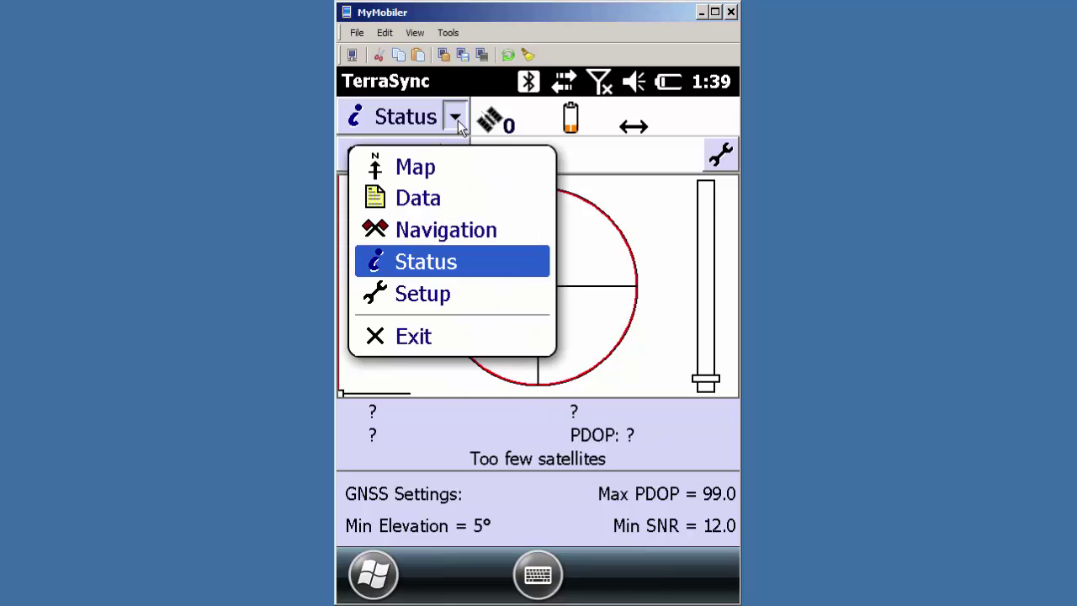
{"action": "left_click", "coordinate": [422, 197]}
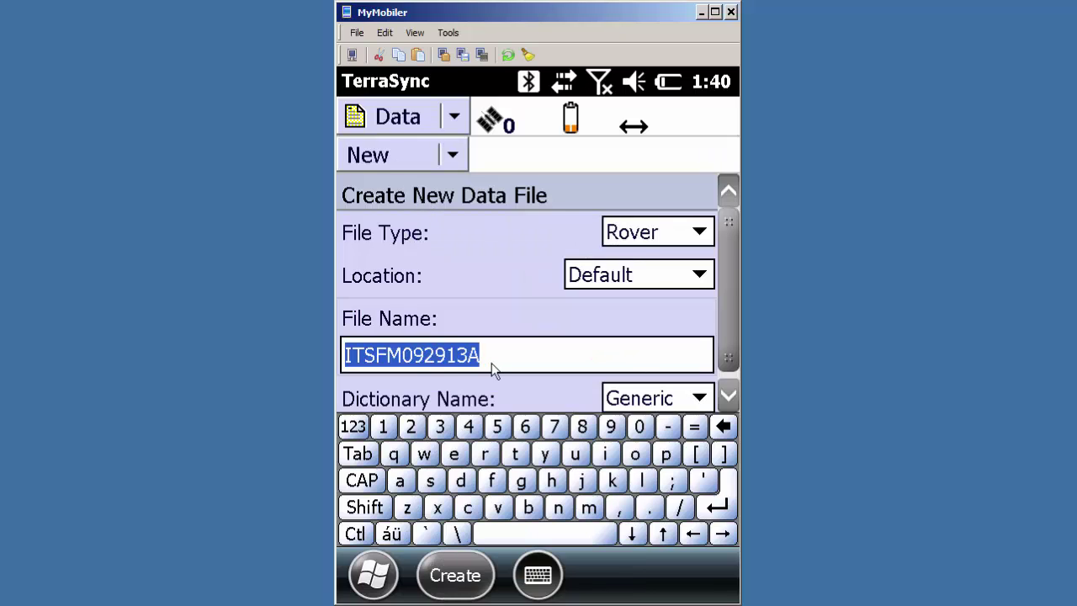
{"action": "type", "text": "Eric"}
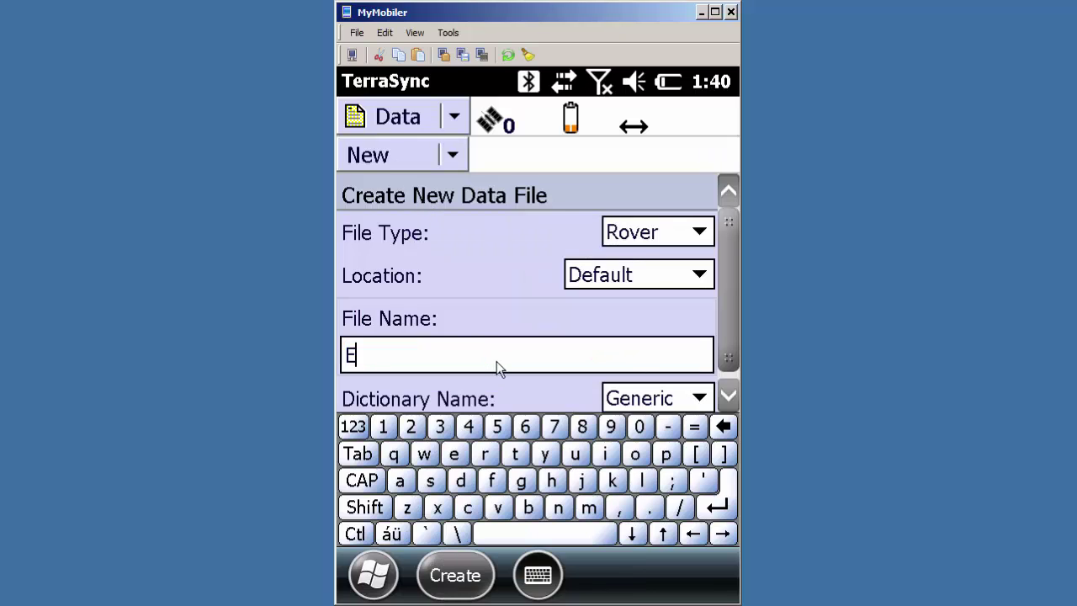
{"action": "type", "text": "Test"}
{"action": "left_click", "coordinate": [455, 573]}
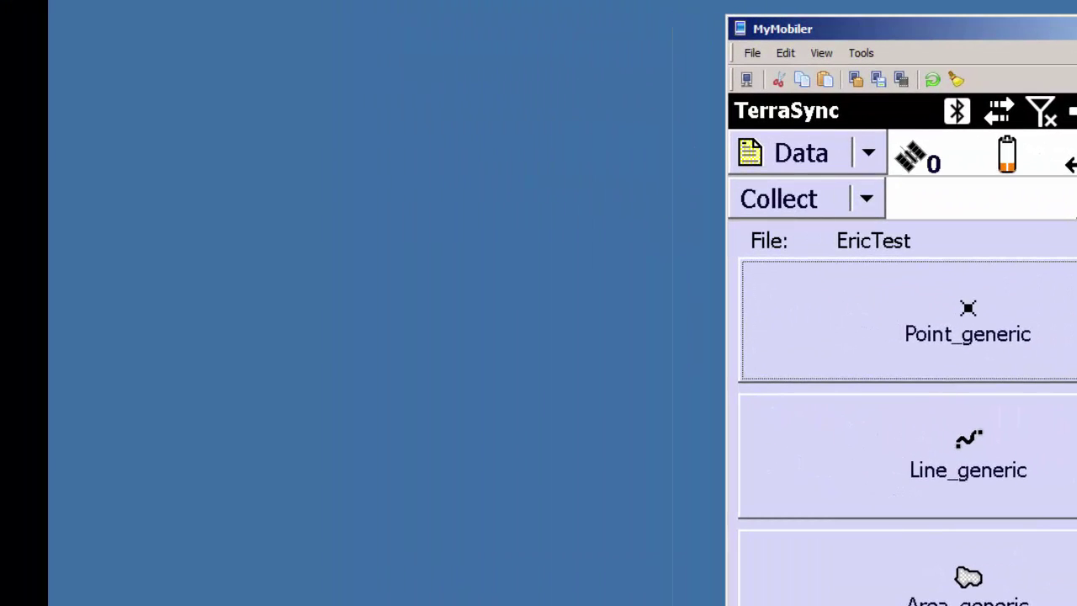
Step: In Windows Explorer, open the Geo 7X handheld's \My Documents\TerraSync folder
{"action": "key", "text": "alt+Tab"}
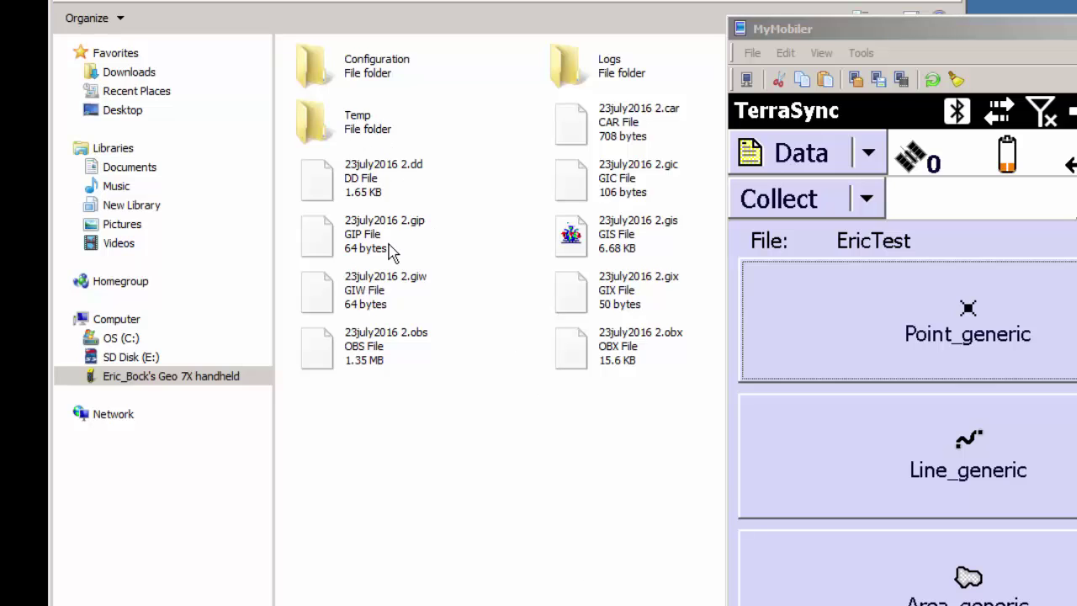
{"action": "left_click", "coordinate": [135, 377]}
{"action": "left_click", "coordinate": [978, 39]}
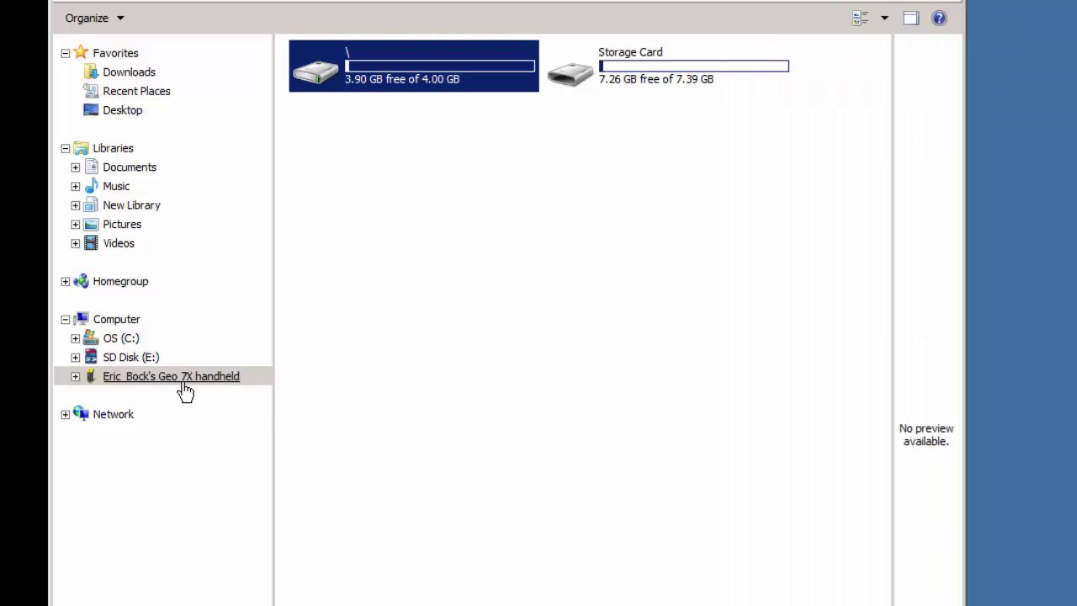
{"action": "double_click", "coordinate": [368, 88]}
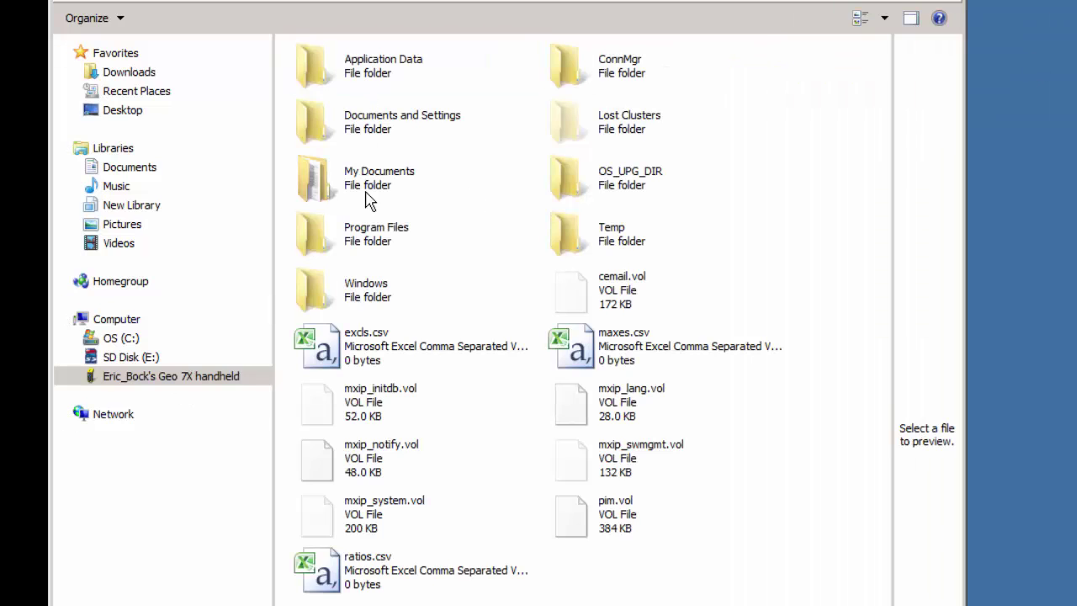
{"action": "double_click", "coordinate": [394, 181]}
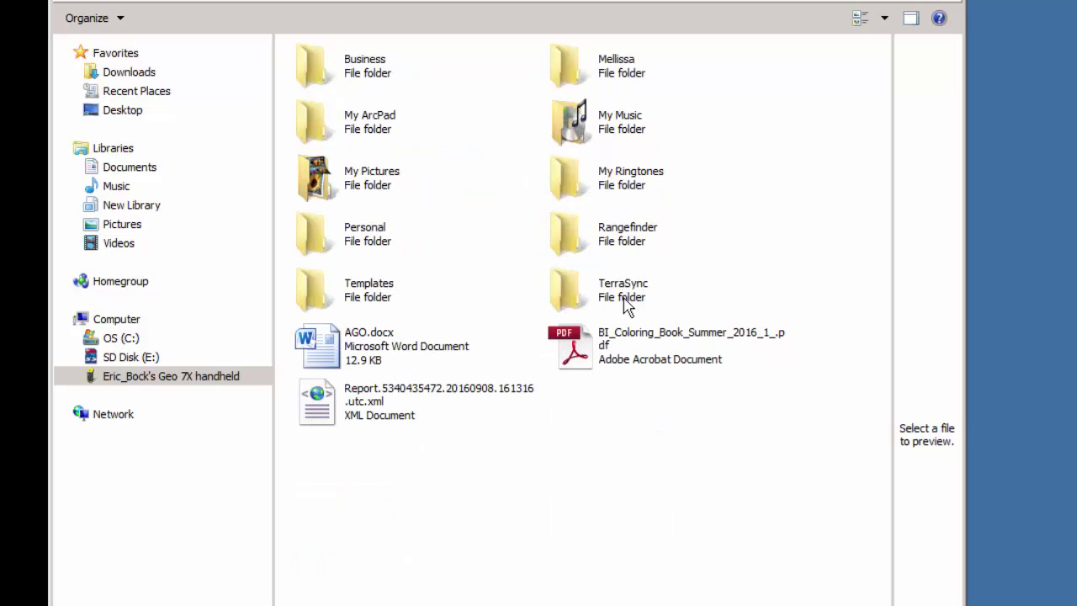
{"action": "double_click", "coordinate": [627, 303]}
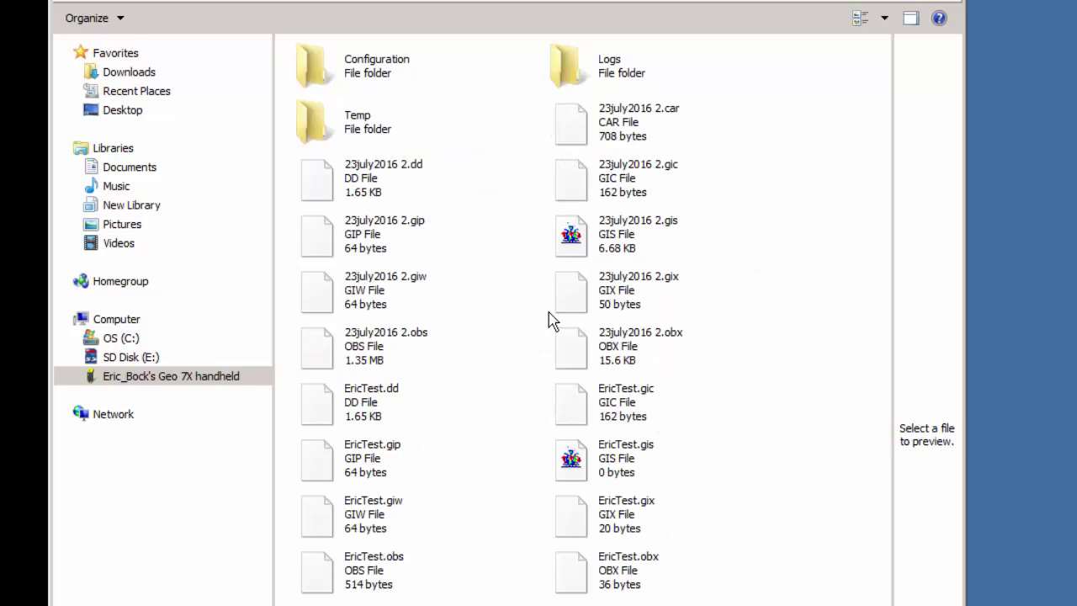
Step: Select the eight EricTest files, from the .dd file through the .obx file
{"action": "left_click", "coordinate": [607, 410]}
{"action": "left_click", "coordinate": [402, 410]}
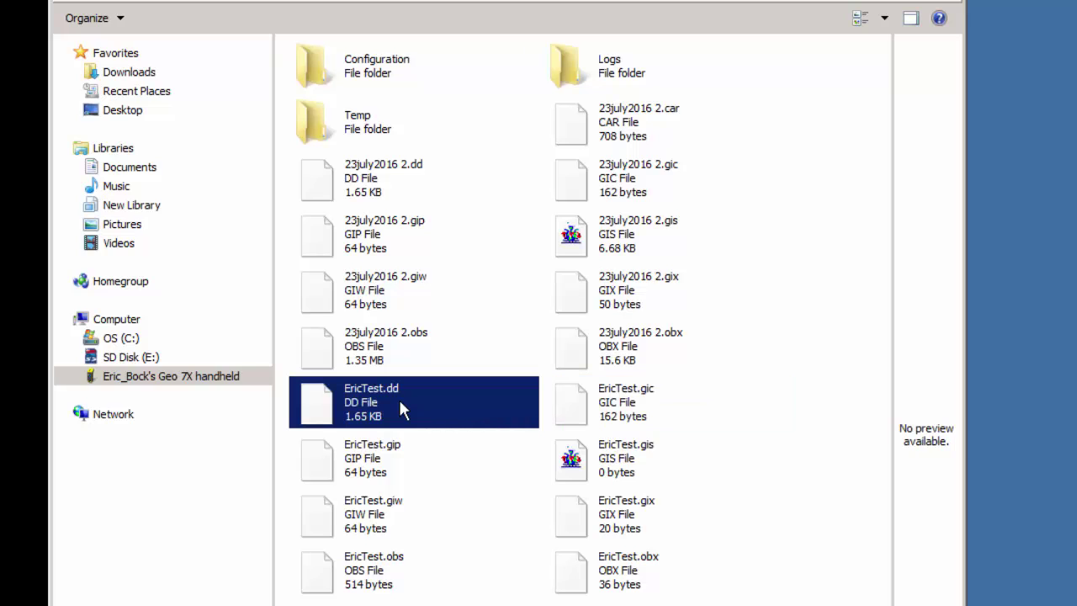
{"action": "left_click", "coordinate": [627, 576], "text": "shift"}
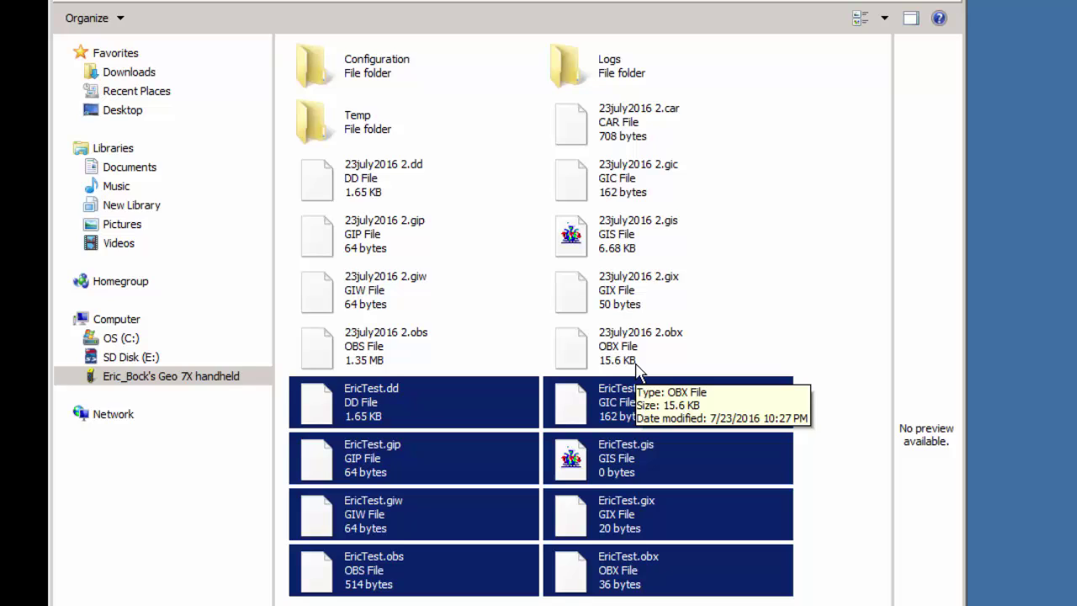
Step: Open the handheld's Storage Card drive and close the current TerraSync data file
{"action": "left_click", "coordinate": [132, 380]}
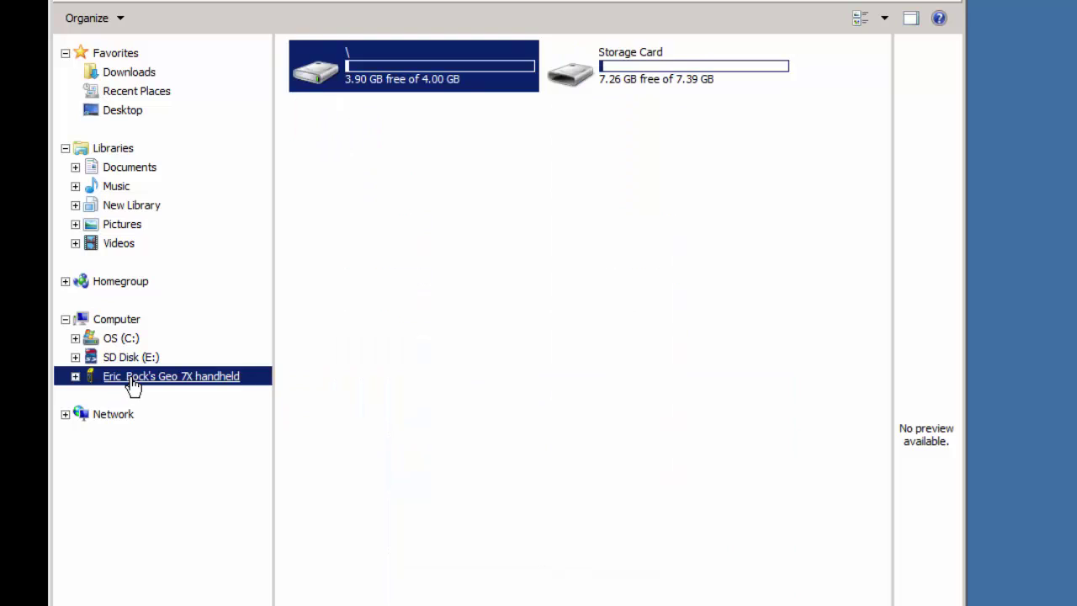
{"action": "double_click", "coordinate": [675, 74]}
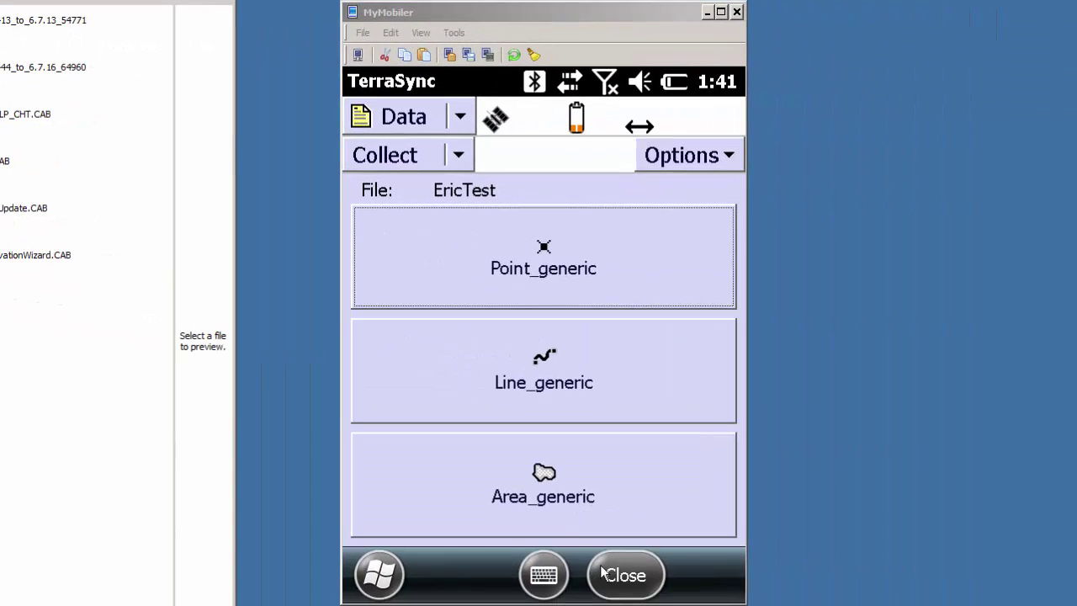
{"action": "left_click", "coordinate": [620, 574]}
{"action": "left_click", "coordinate": [483, 371]}
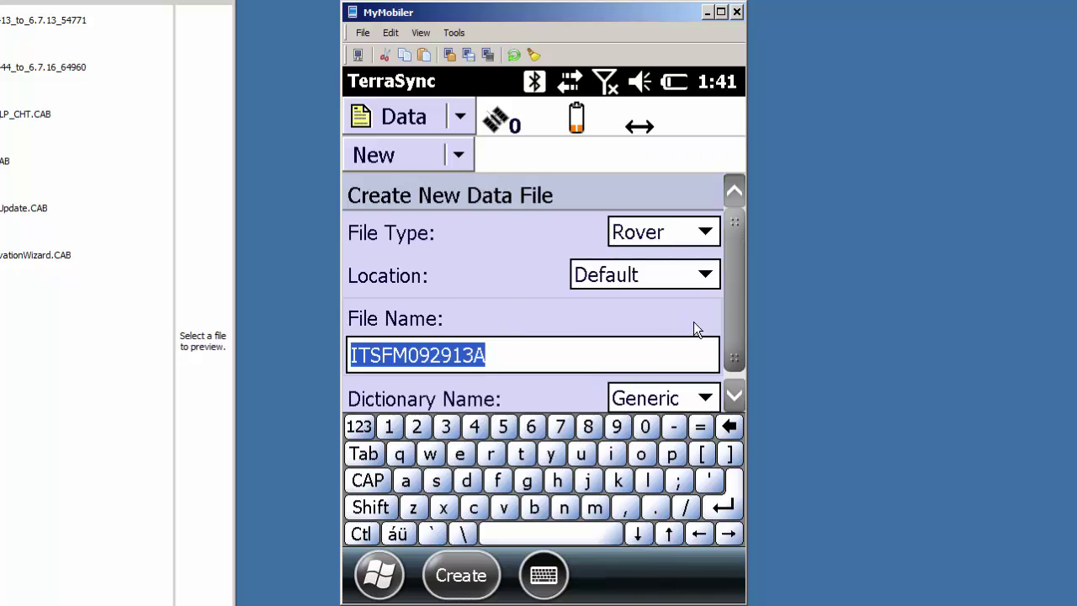
Step: Create the data file 'NEI Test' on the Storage Card, accepting 3.301 ft antenna height
{"action": "left_click", "coordinate": [706, 271]}
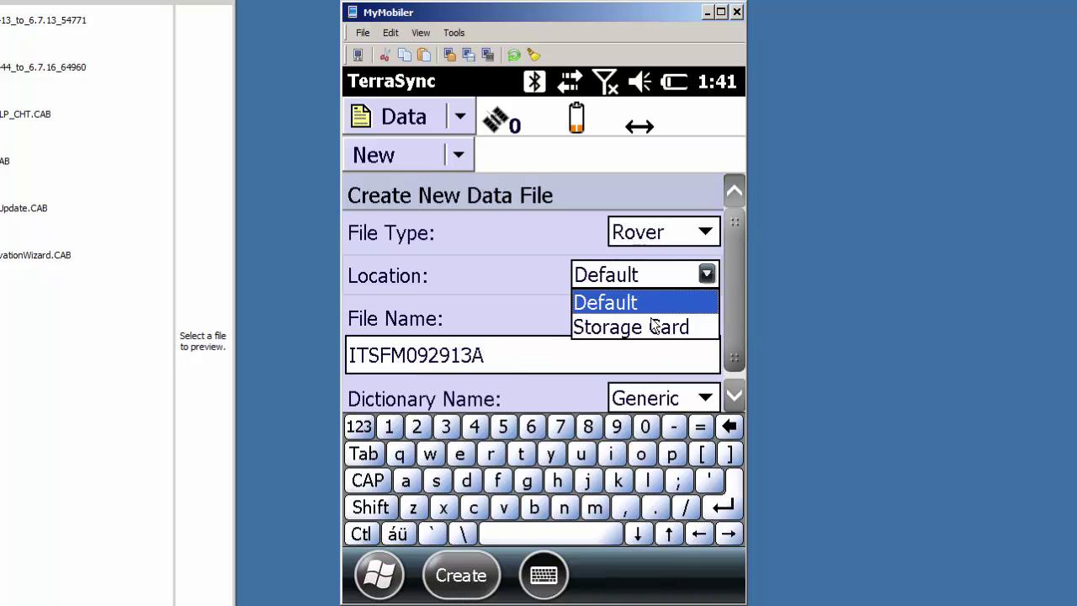
{"action": "left_click", "coordinate": [647, 325]}
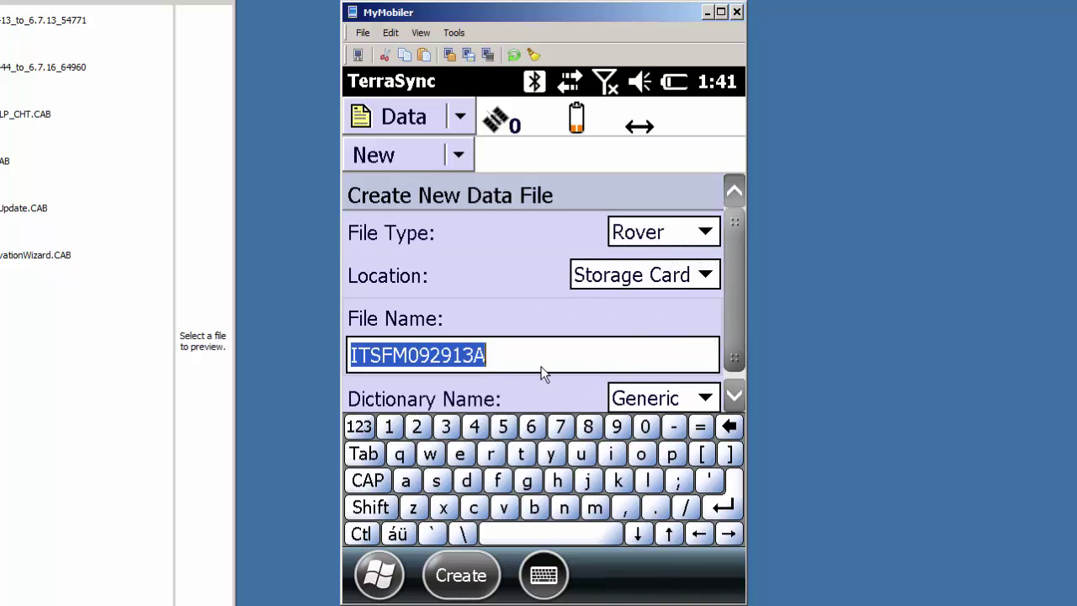
{"action": "type", "text": "E"}
{"action": "key", "text": "BackSpace"}
{"action": "type", "text": "NEI Test"}
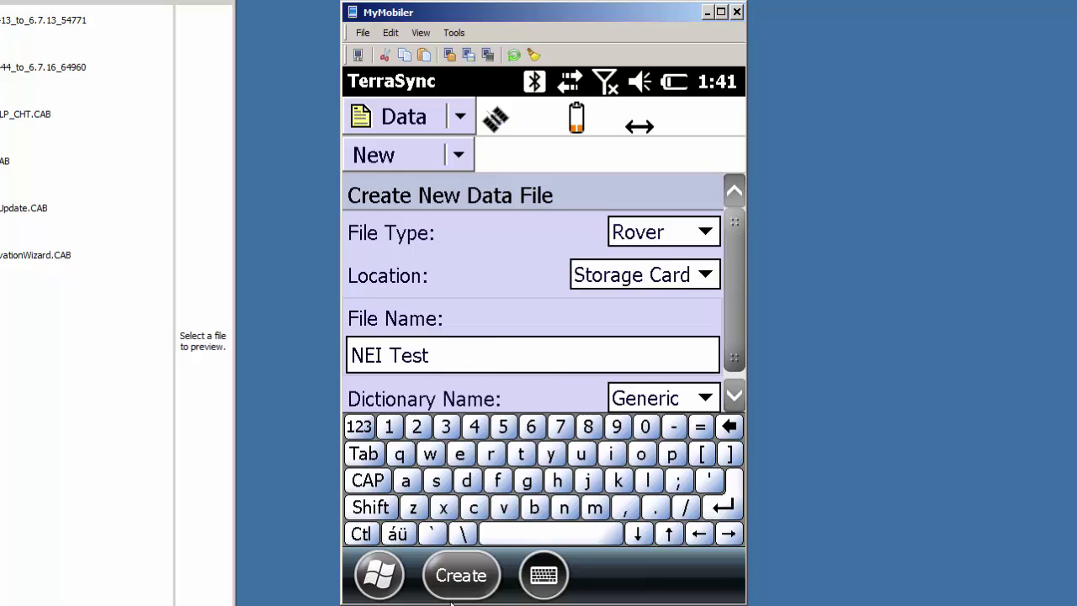
{"action": "left_click", "coordinate": [464, 582]}
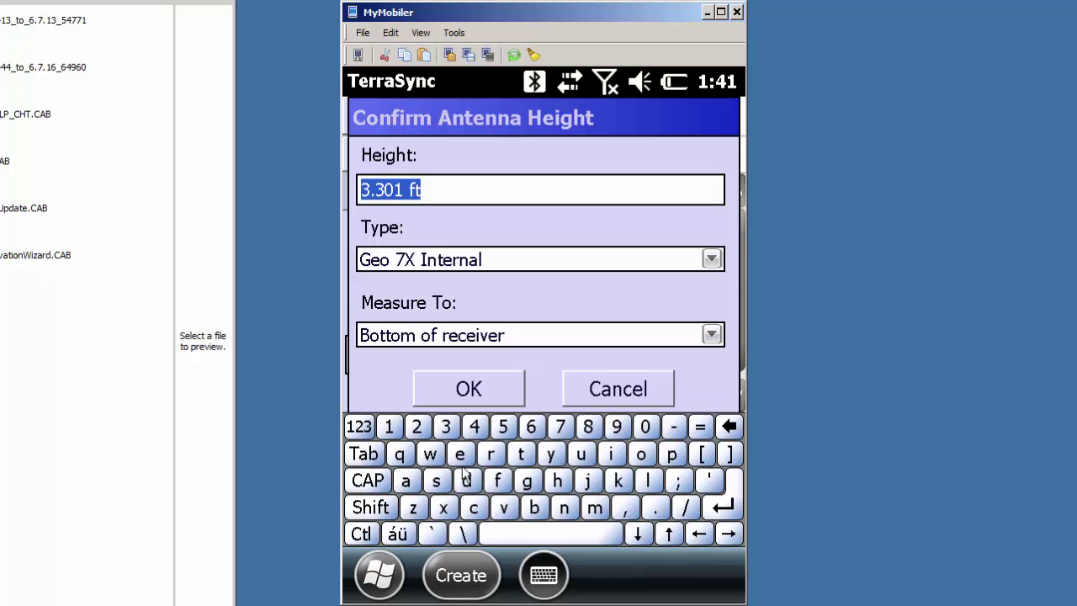
{"action": "left_click", "coordinate": [469, 389]}
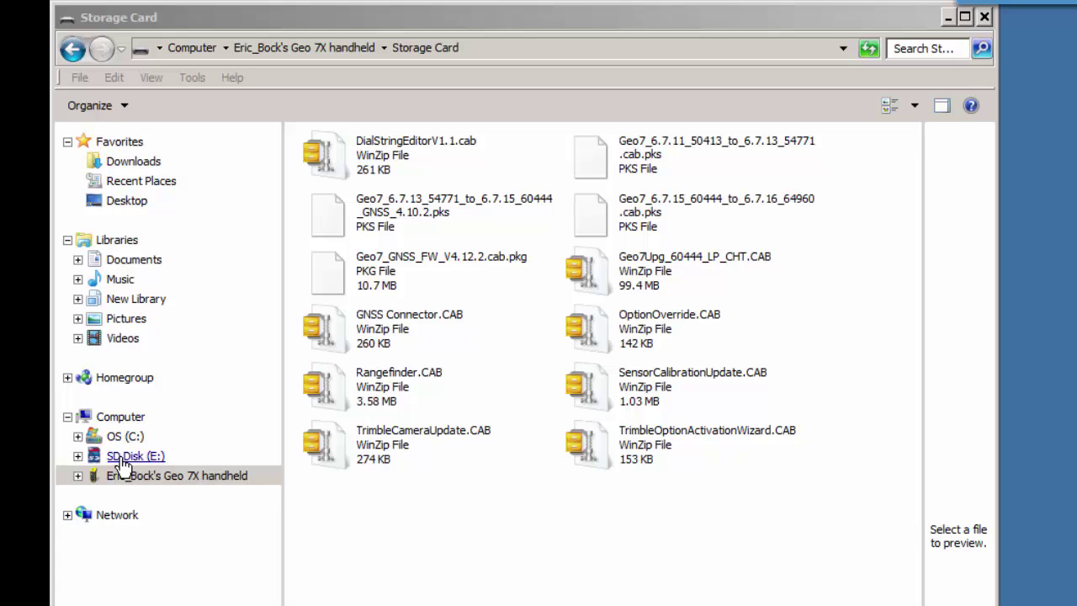
Step: Select NEI Test.gic through NEI Test.obx on the Storage Card, then view SD Disk (E:)
{"action": "left_click", "coordinate": [118, 457]}
{"action": "left_click", "coordinate": [122, 476]}
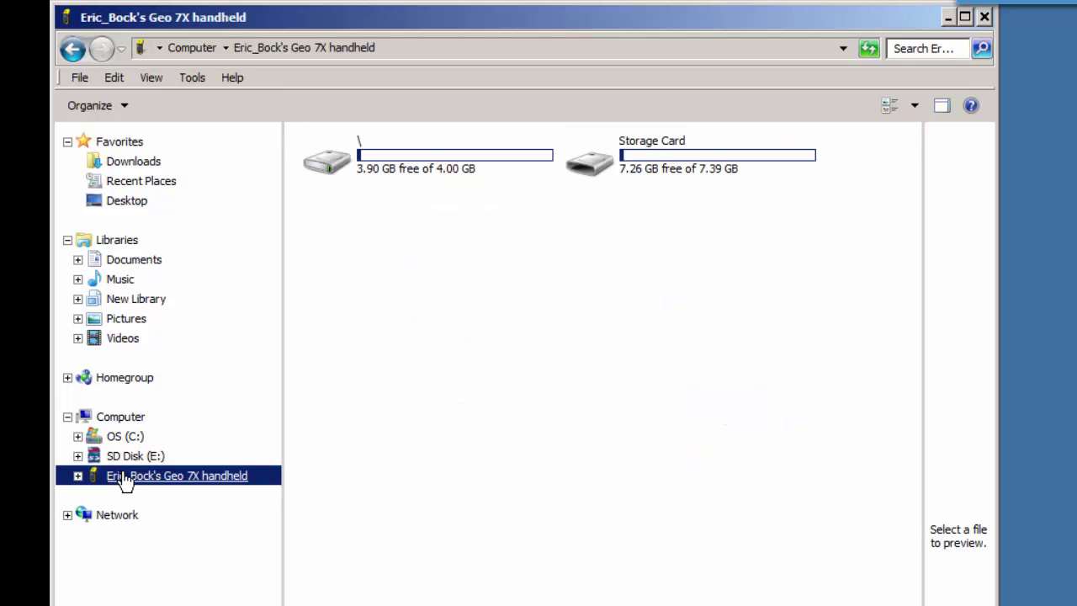
{"action": "double_click", "coordinate": [673, 161]}
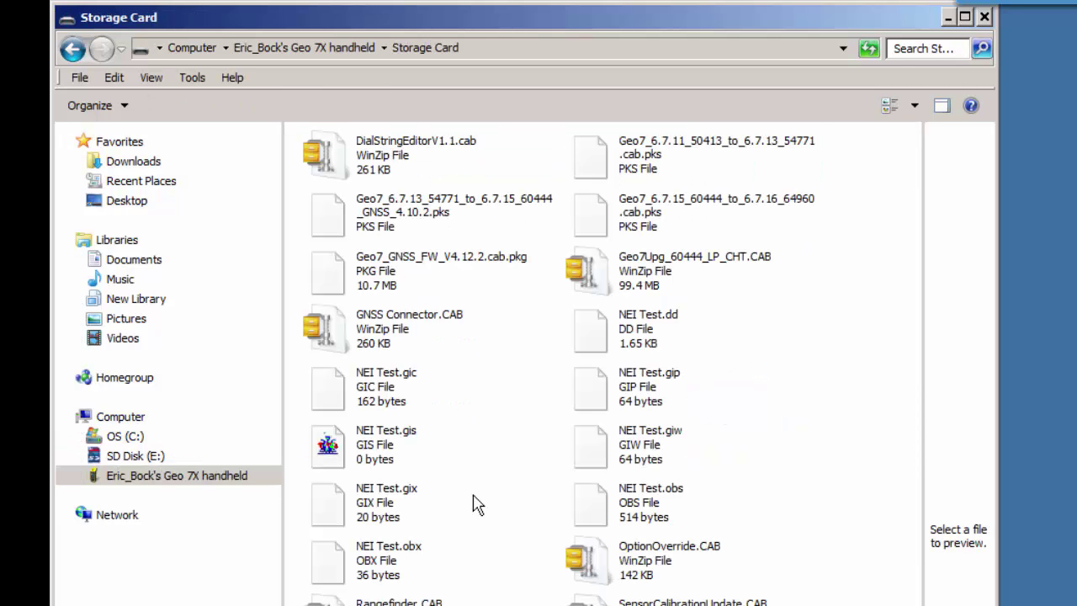
{"action": "left_click", "coordinate": [398, 370]}
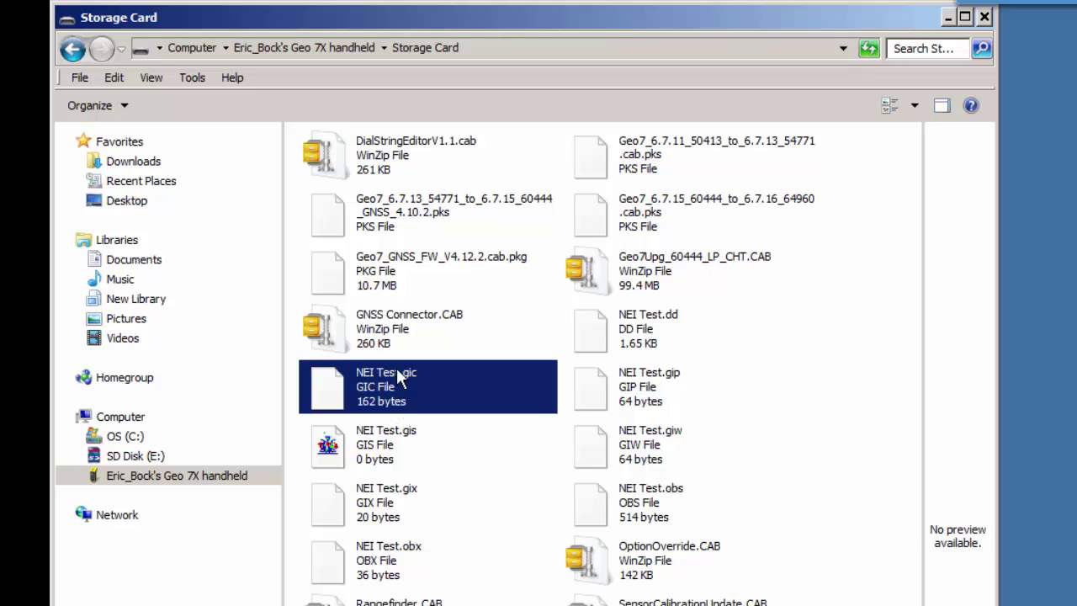
{"action": "left_click", "coordinate": [402, 560], "text": "shift"}
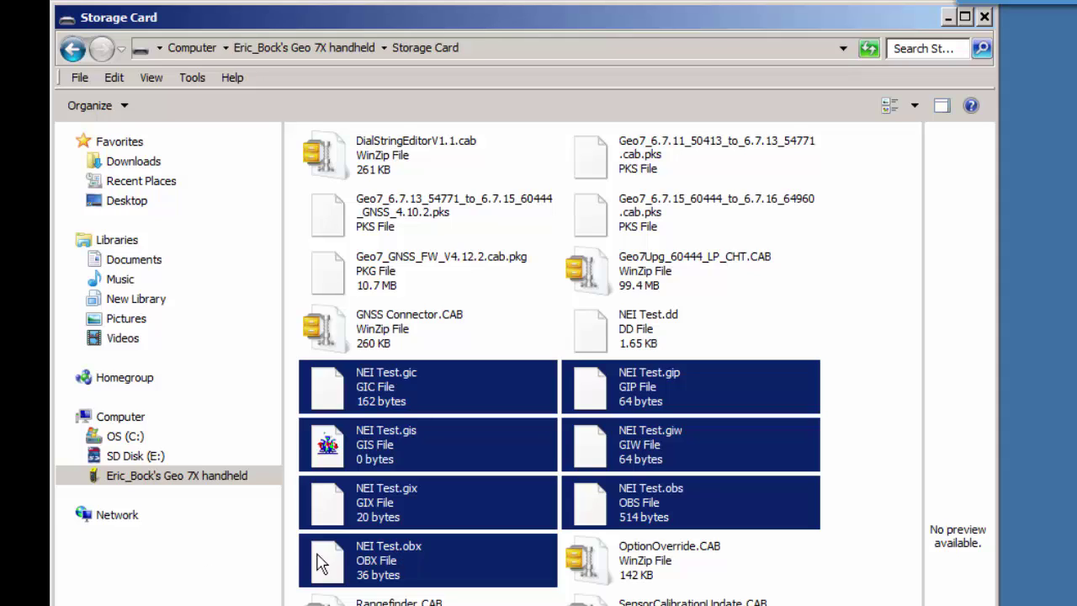
{"action": "left_click", "coordinate": [120, 463]}
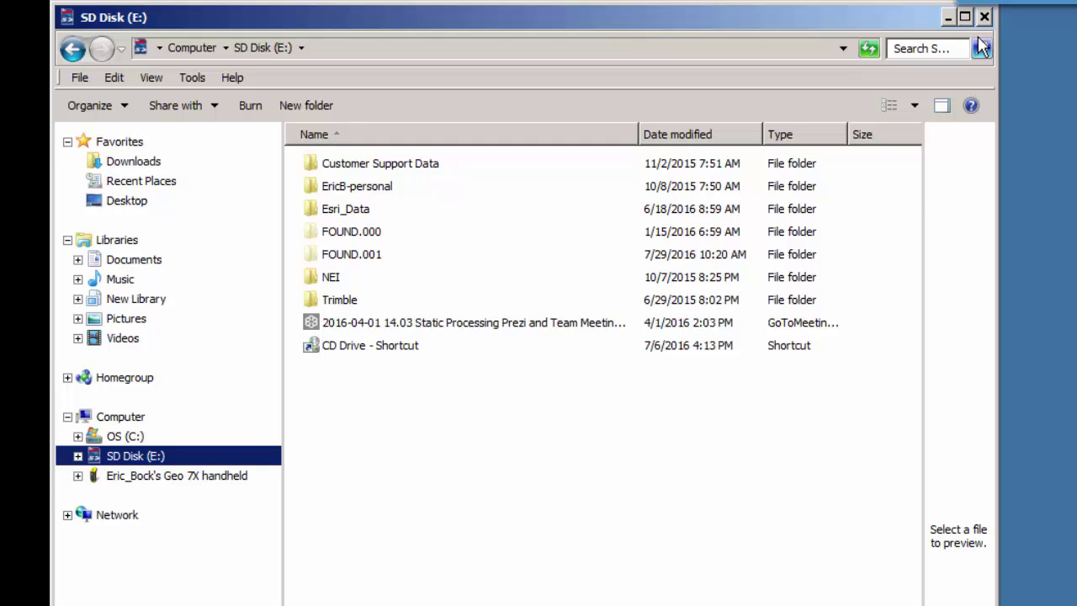
Step: Go back to the handheld's \My Documents\TerraSync folder
{"action": "left_click", "coordinate": [152, 477]}
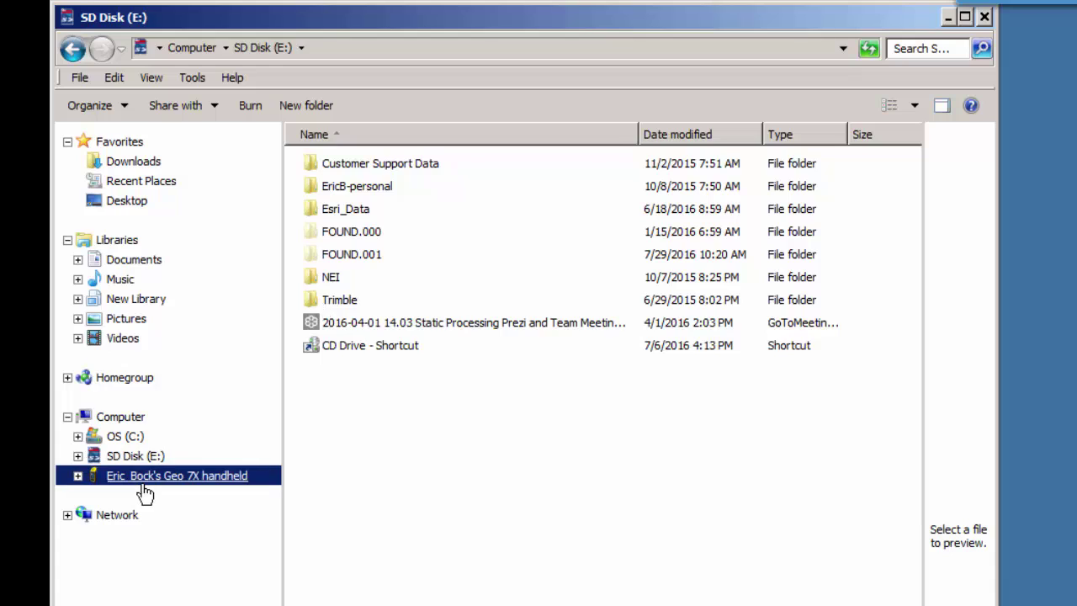
{"action": "double_click", "coordinate": [433, 159]}
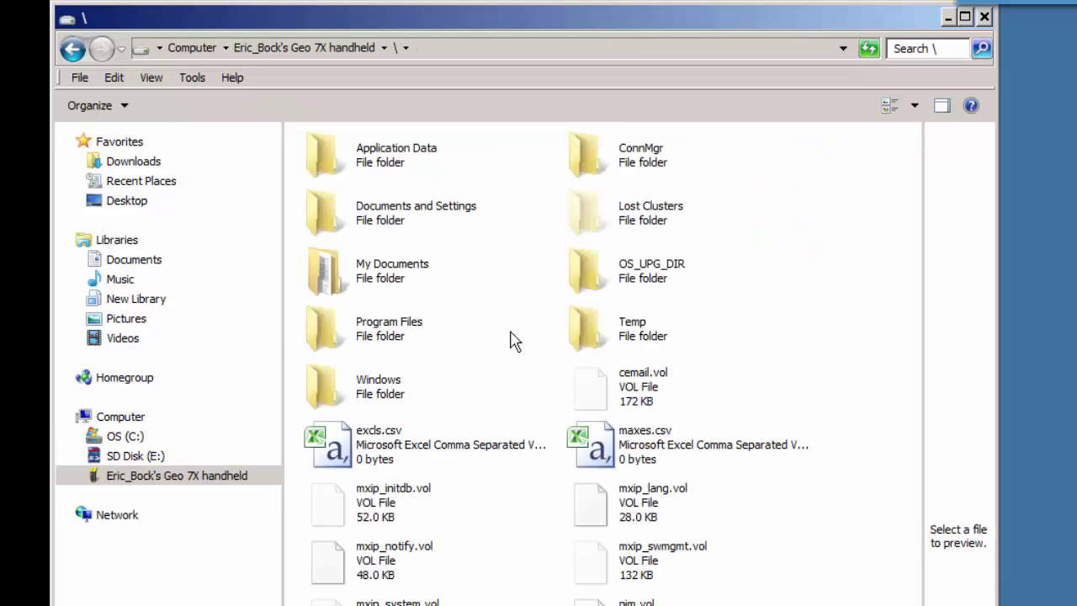
{"action": "double_click", "coordinate": [408, 262]}
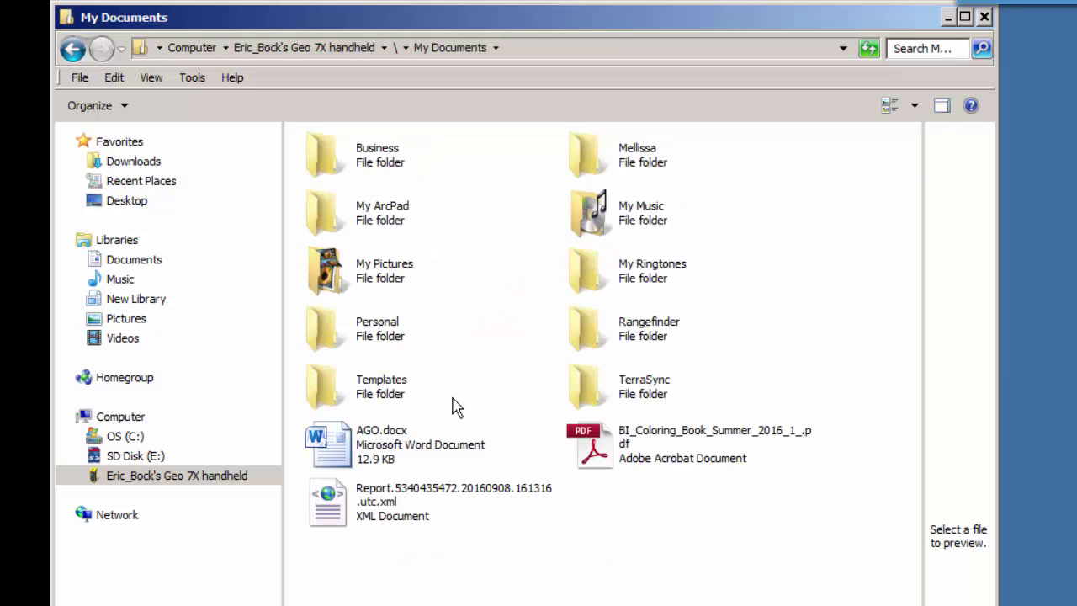
{"action": "double_click", "coordinate": [642, 387]}
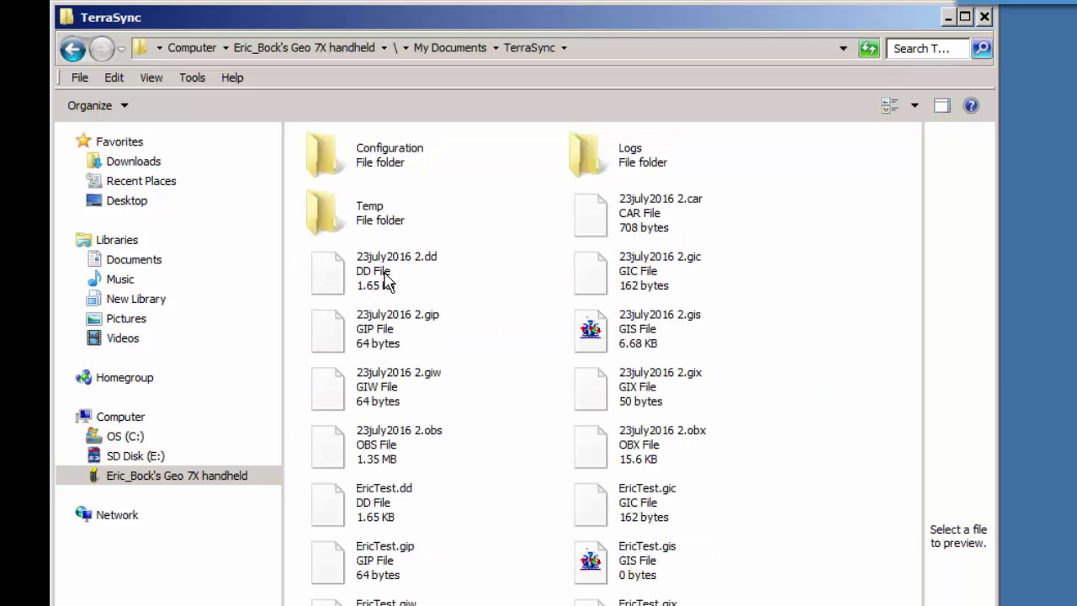
Step: Select all 23july2016 2 files, from .car through .obx
{"action": "left_click", "coordinate": [609, 229]}
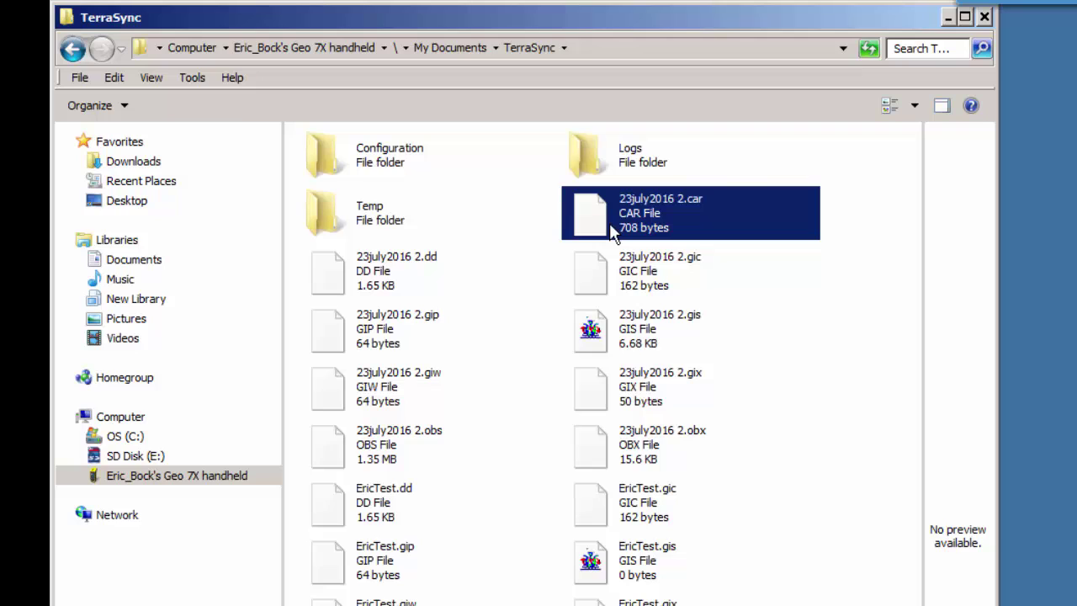
{"action": "left_click", "coordinate": [624, 450], "text": "shift"}
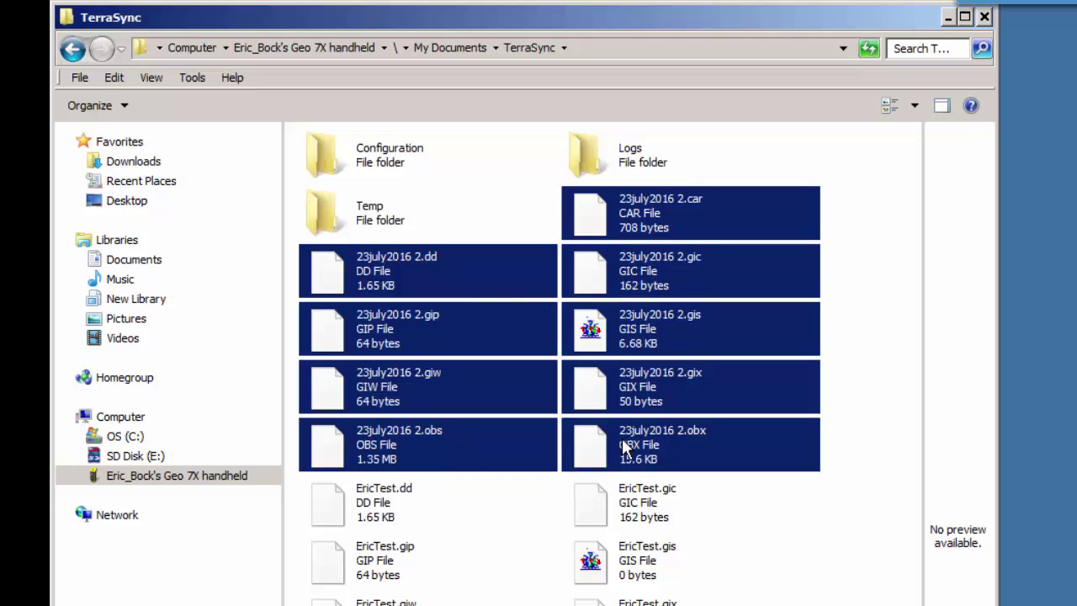
{"action": "left_click", "coordinate": [624, 450]}
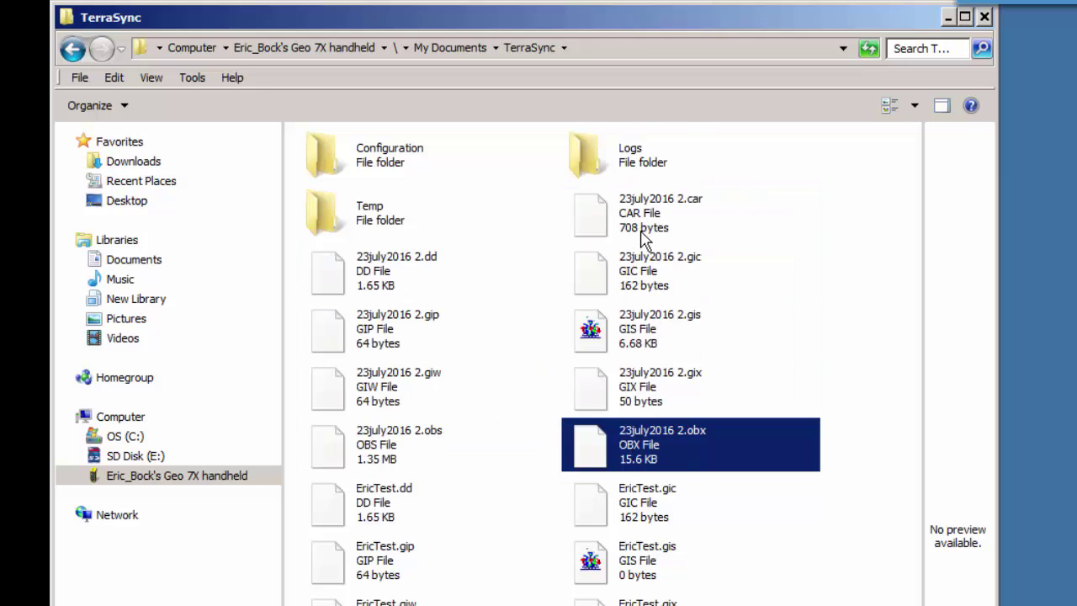
{"action": "left_click", "coordinate": [644, 238]}
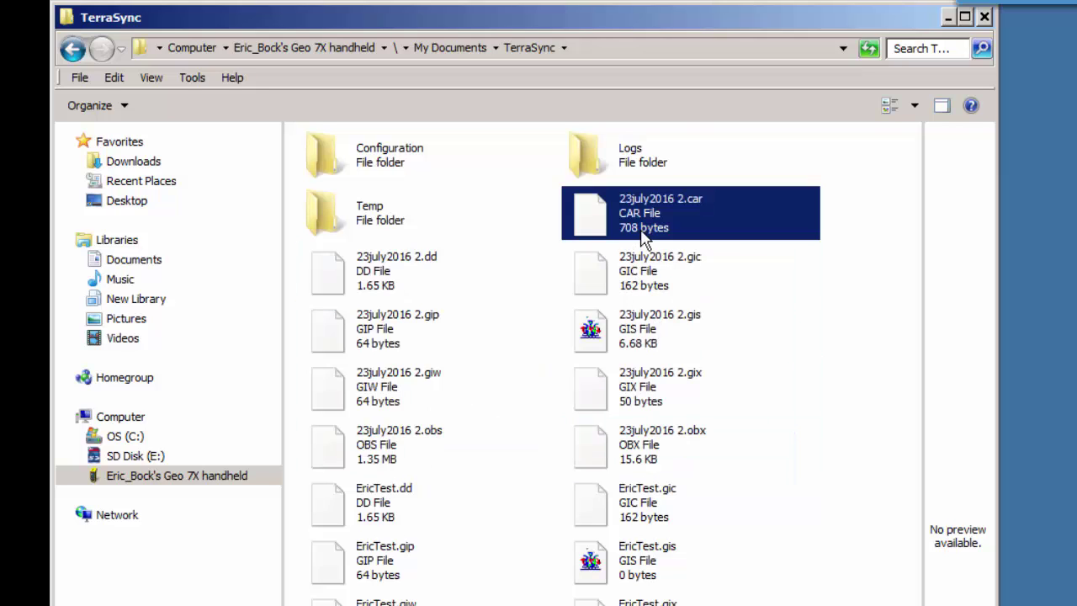
{"action": "left_click", "coordinate": [627, 451], "text": "shift"}
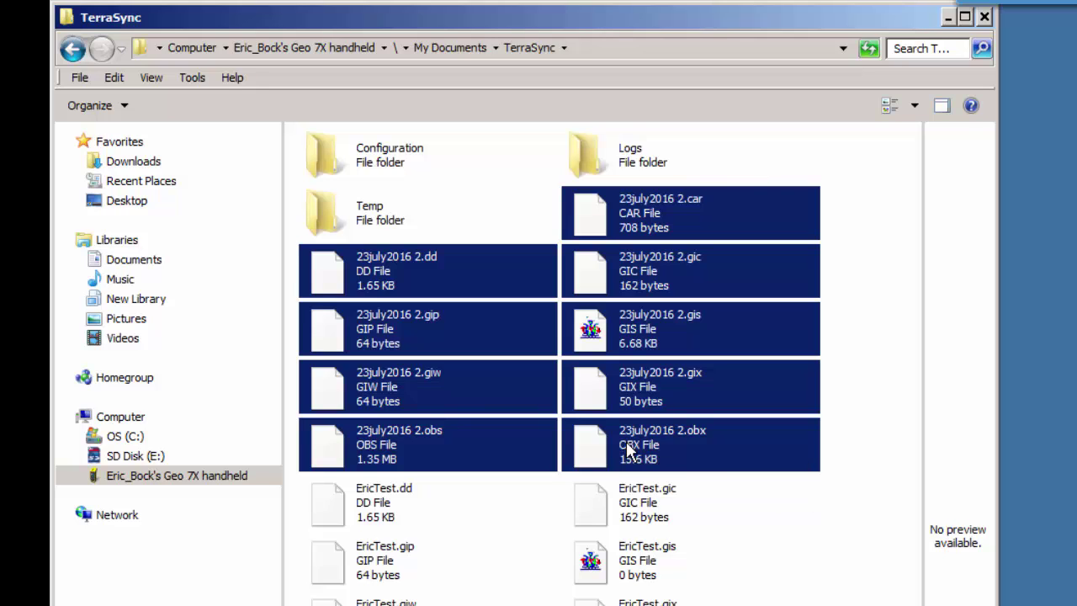
Step: Copy the 23july2016 2 files into C:\My Documents\TerraSync, replacing the existing copies
{"action": "right_click", "coordinate": [627, 450]}
{"action": "left_click", "coordinate": [652, 472]}
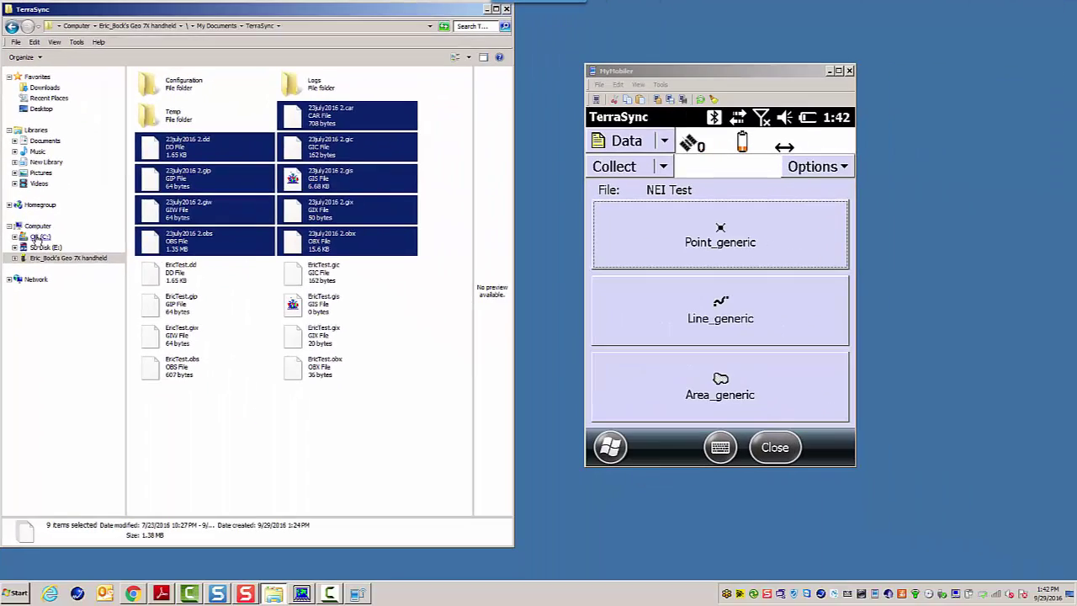
{"action": "left_click", "coordinate": [116, 415]}
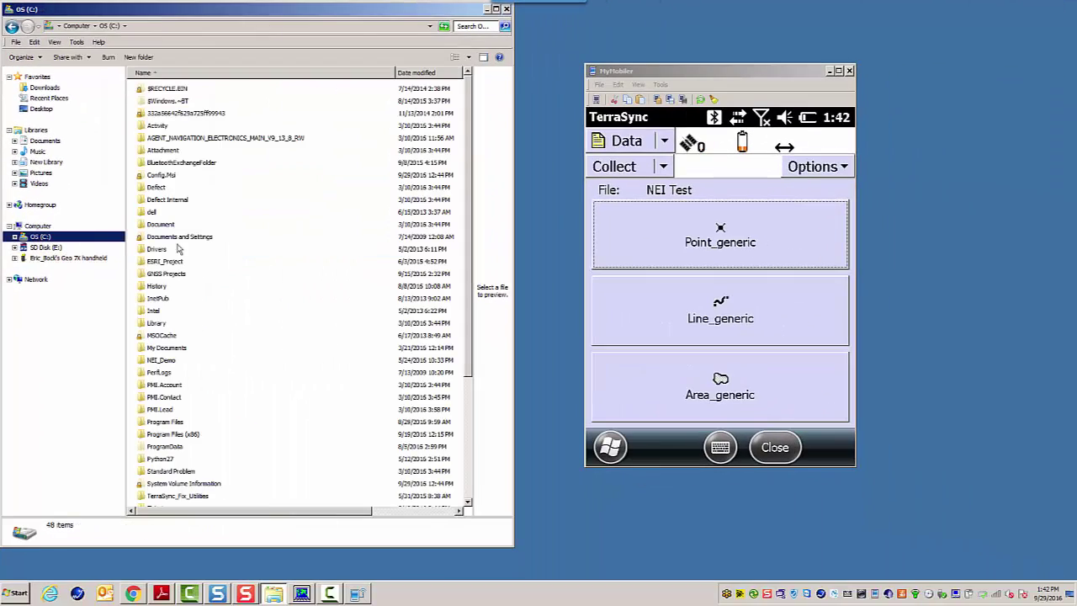
{"action": "double_click", "coordinate": [174, 349]}
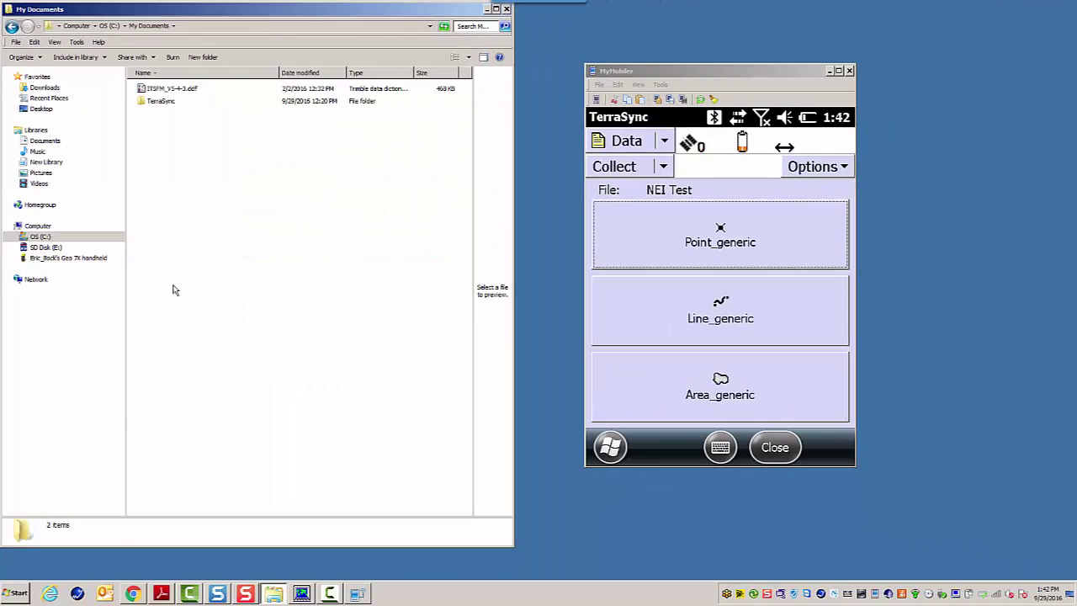
{"action": "double_click", "coordinate": [167, 103]}
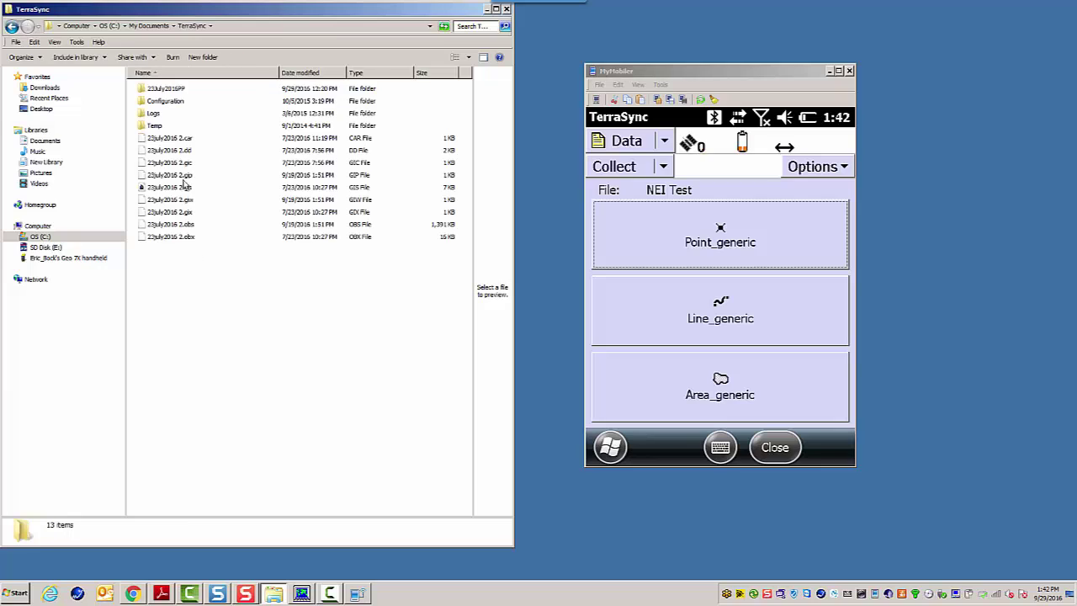
{"action": "right_click", "coordinate": [200, 355]}
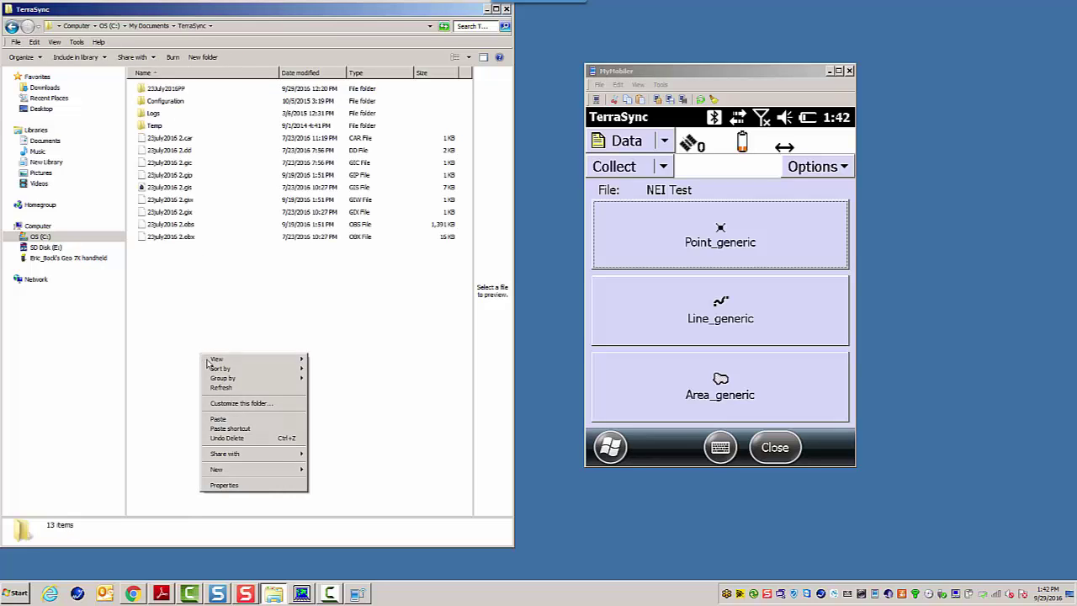
{"action": "left_click", "coordinate": [234, 419]}
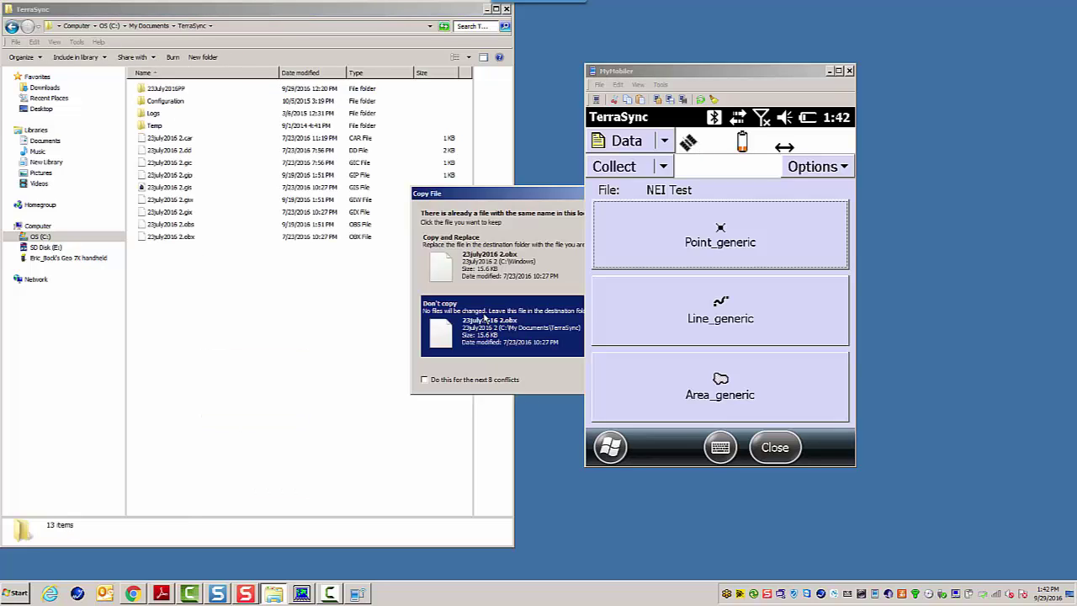
{"action": "left_click", "coordinate": [484, 253]}
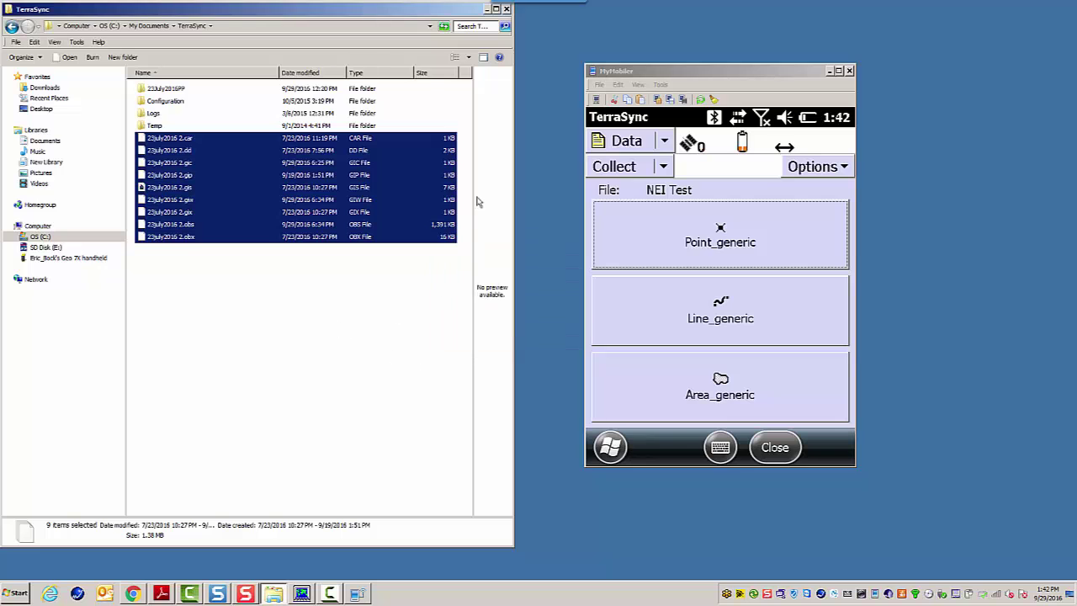
Step: Close Explorer, open Pathfinder Office's Data Transfer, and disconnect the Windows Mobile datalogger
{"action": "left_click", "coordinate": [506, 10]}
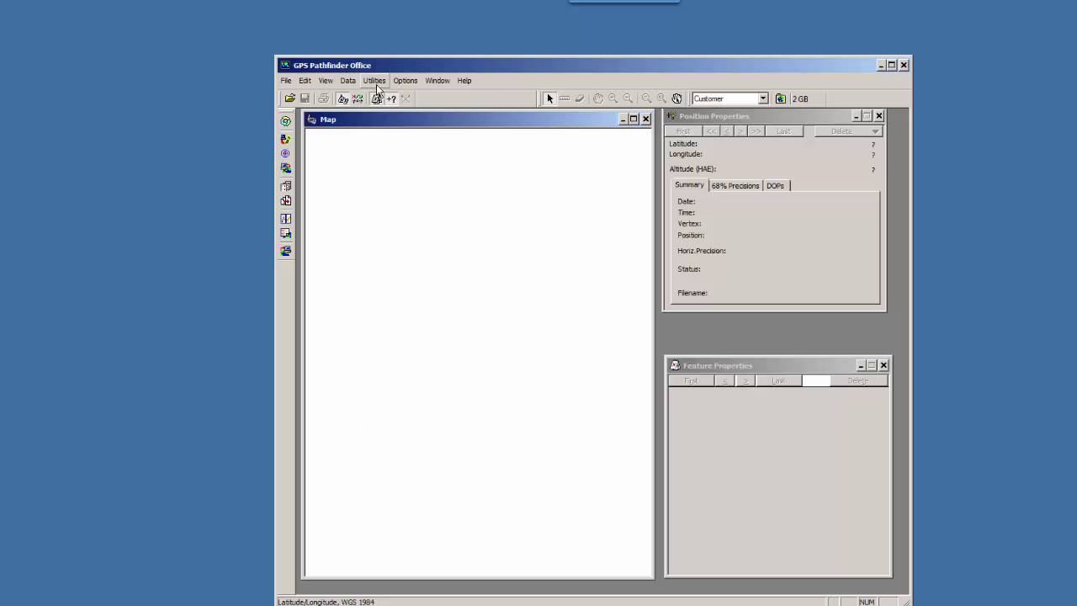
{"action": "left_click", "coordinate": [375, 82]}
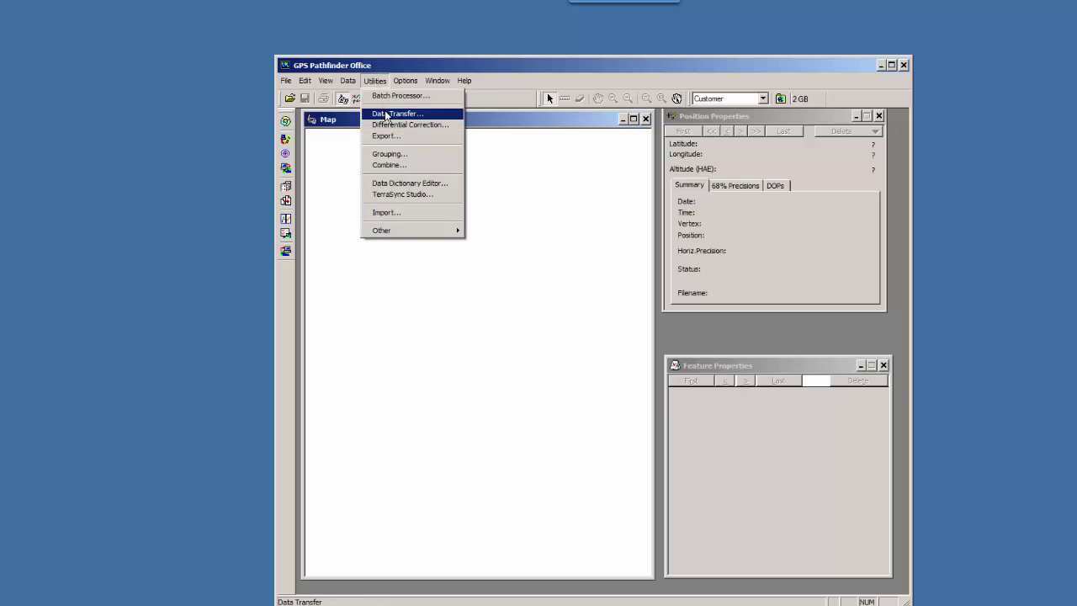
{"action": "left_click", "coordinate": [384, 113]}
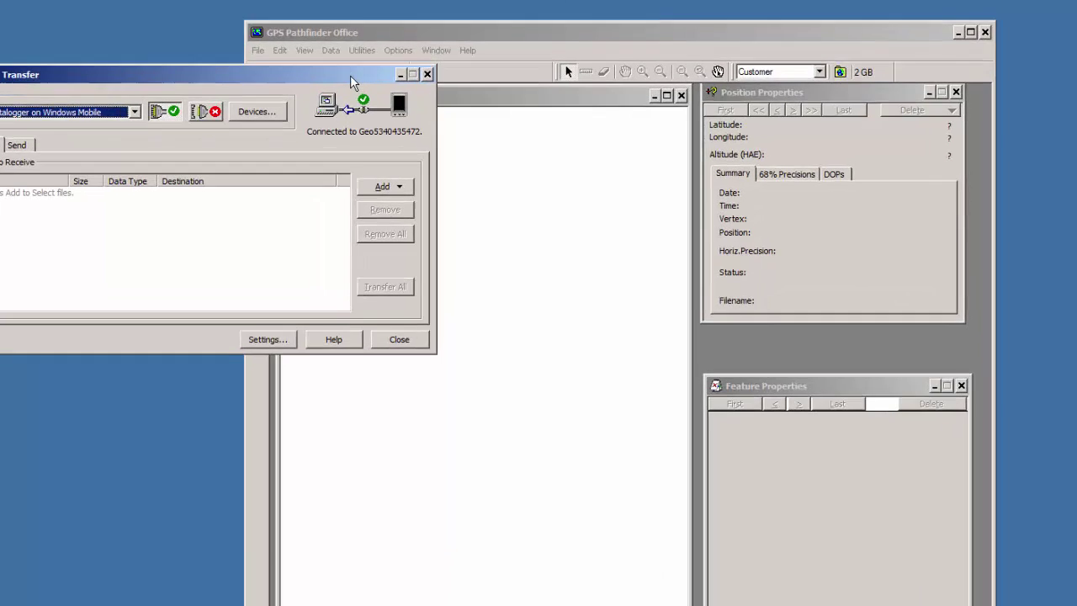
{"action": "left_click_drag", "start_coordinate": [350, 75], "coordinate": [665, 136]}
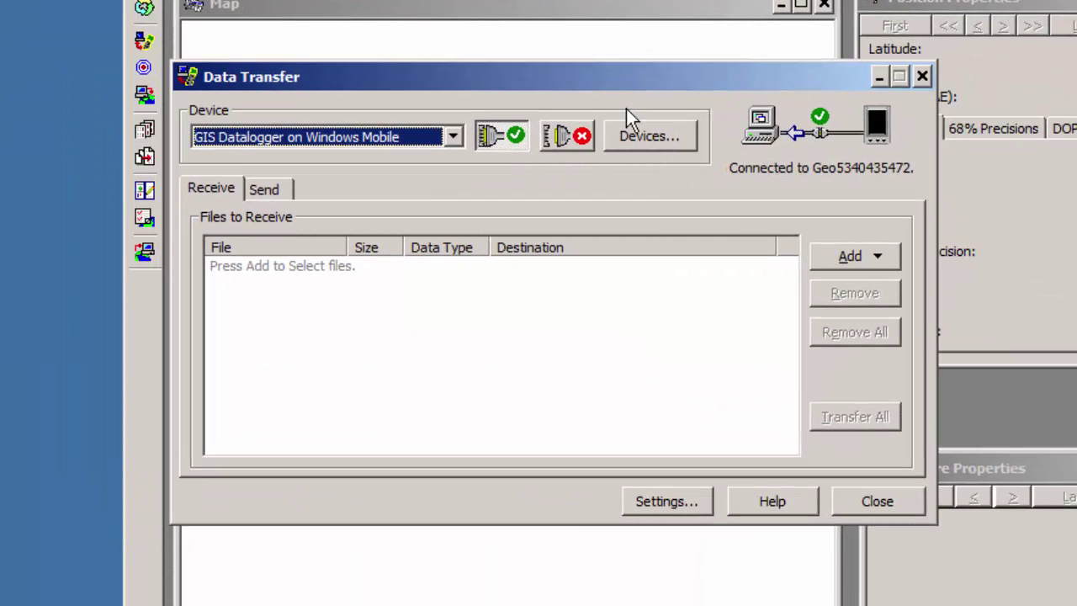
{"action": "left_click", "coordinate": [572, 141]}
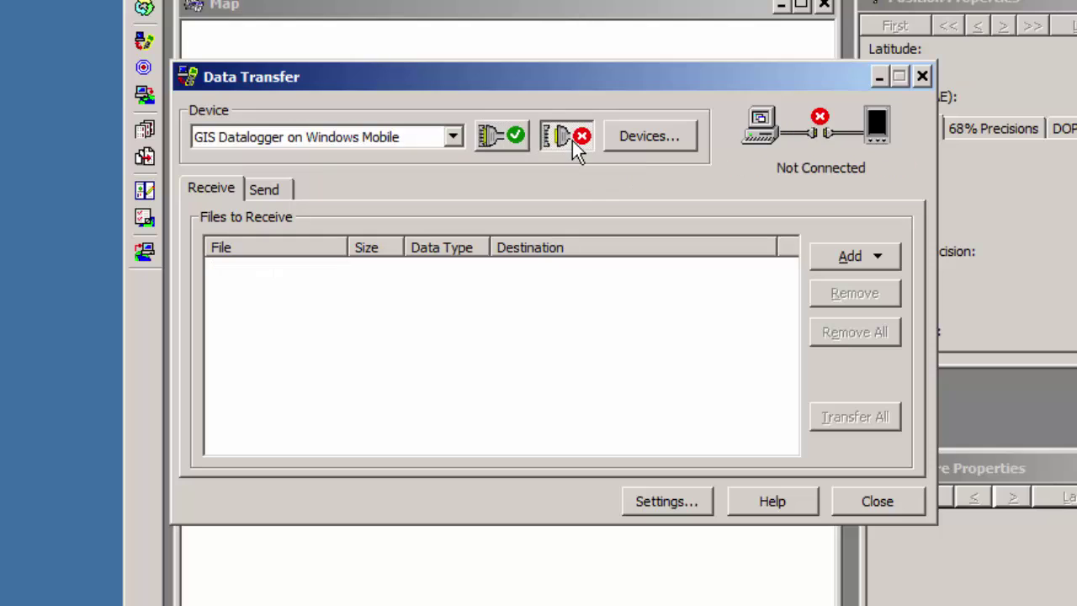
Step: From the Devices list, start a new device and pick GIS Folder as its type
{"action": "left_click", "coordinate": [667, 139]}
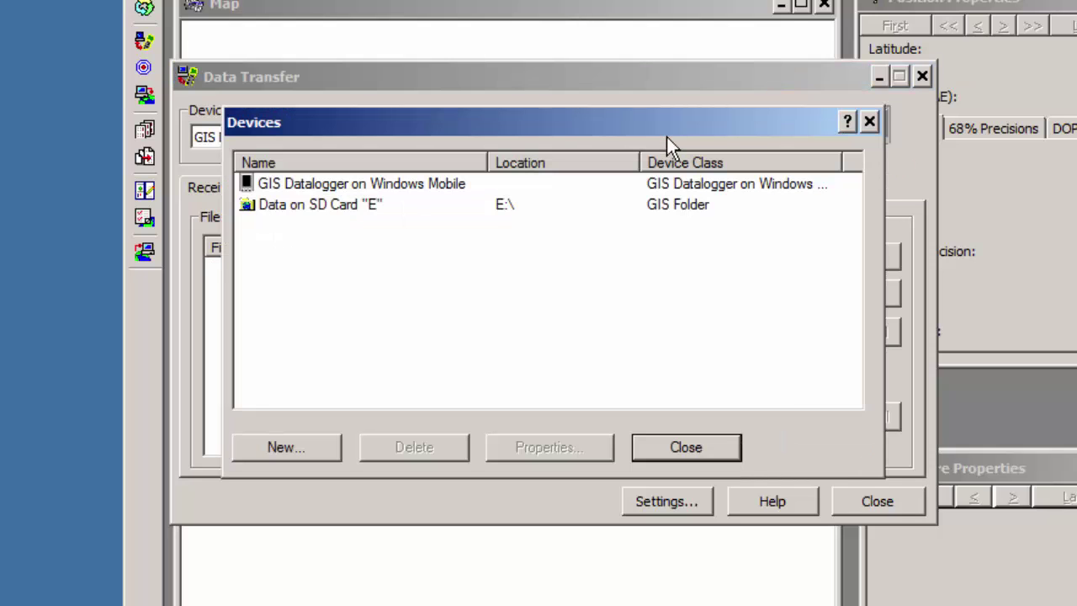
{"action": "left_click", "coordinate": [270, 447]}
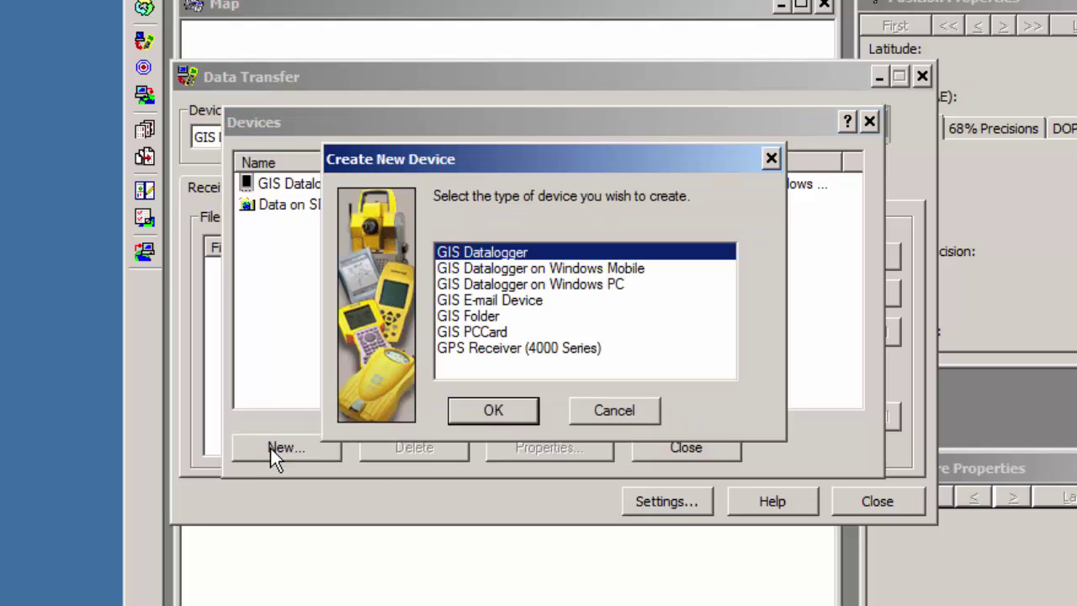
{"action": "left_click", "coordinate": [477, 318]}
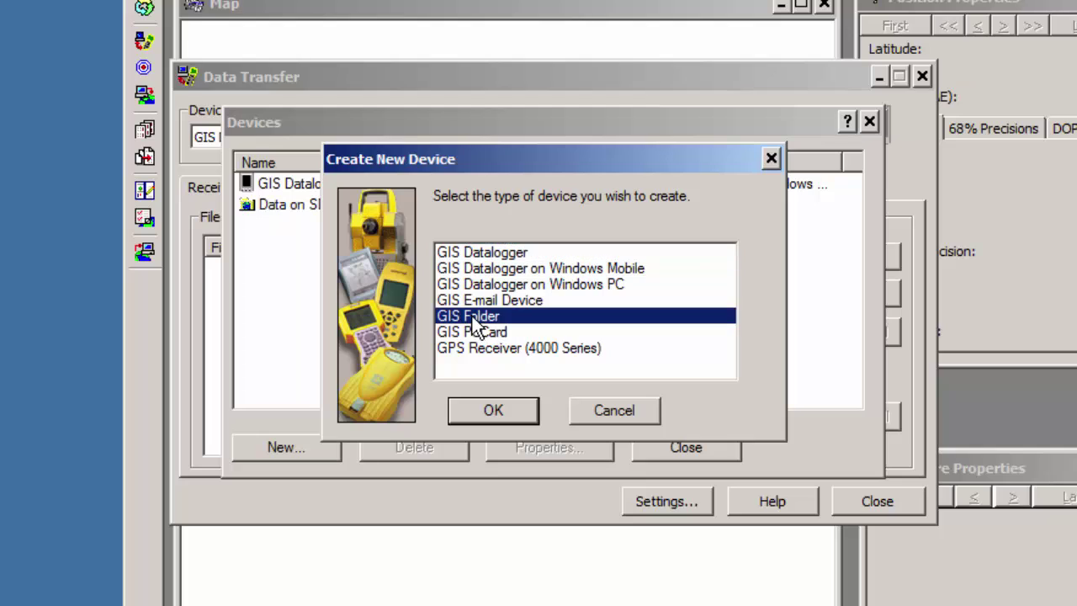
Step: Confirm the GIS Folder type and set its folder to C:\My Documents\TerraSync
{"action": "left_click", "coordinate": [506, 414]}
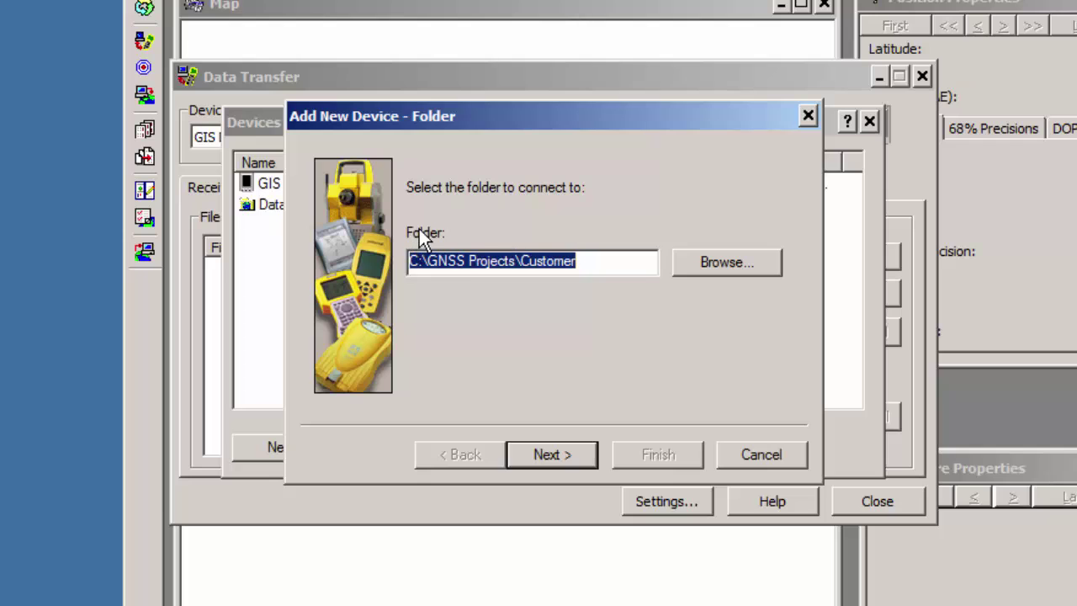
{"action": "left_click", "coordinate": [732, 272]}
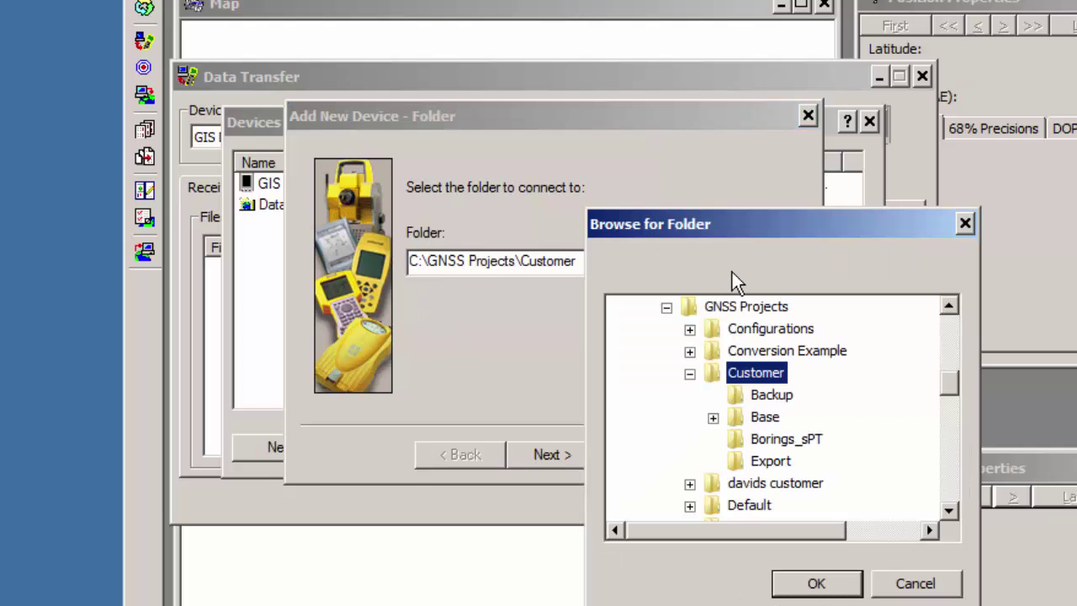
{"action": "left_click", "coordinate": [667, 307]}
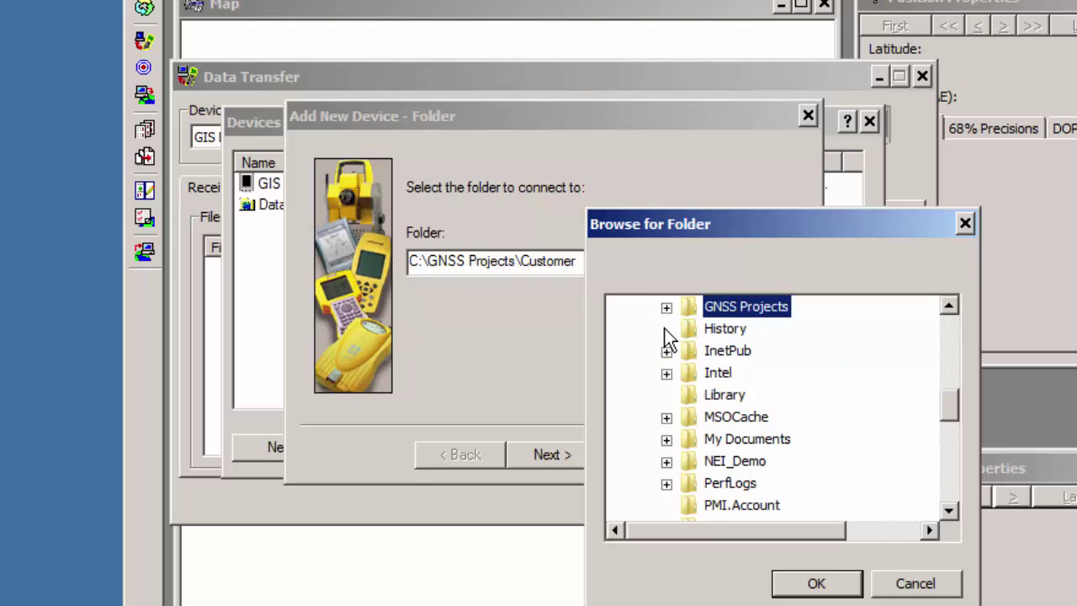
{"action": "left_click", "coordinate": [667, 440]}
{"action": "left_click", "coordinate": [688, 460]}
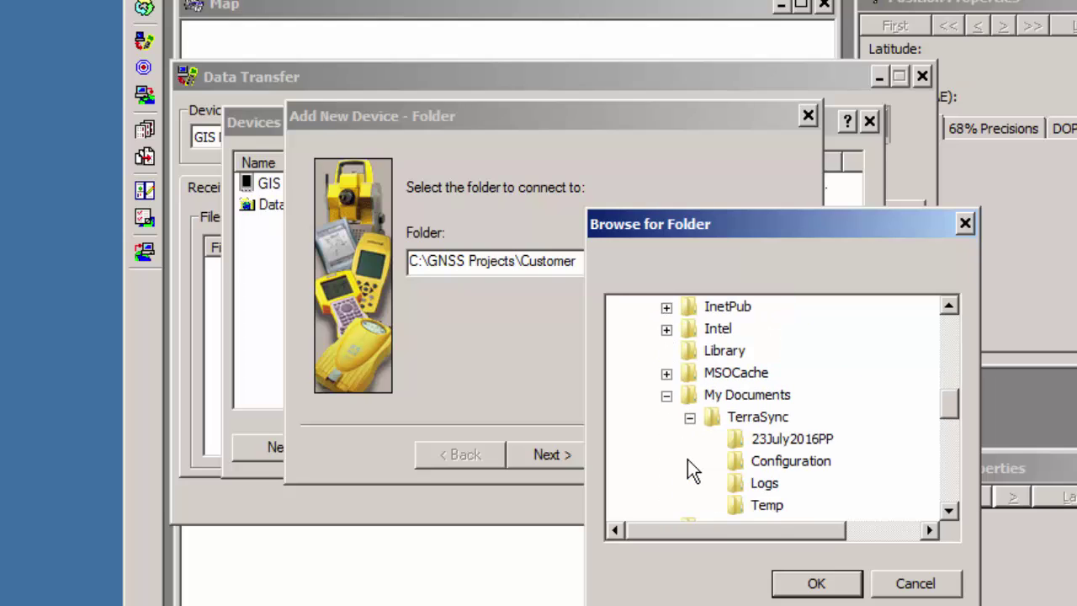
{"action": "left_click", "coordinate": [756, 420]}
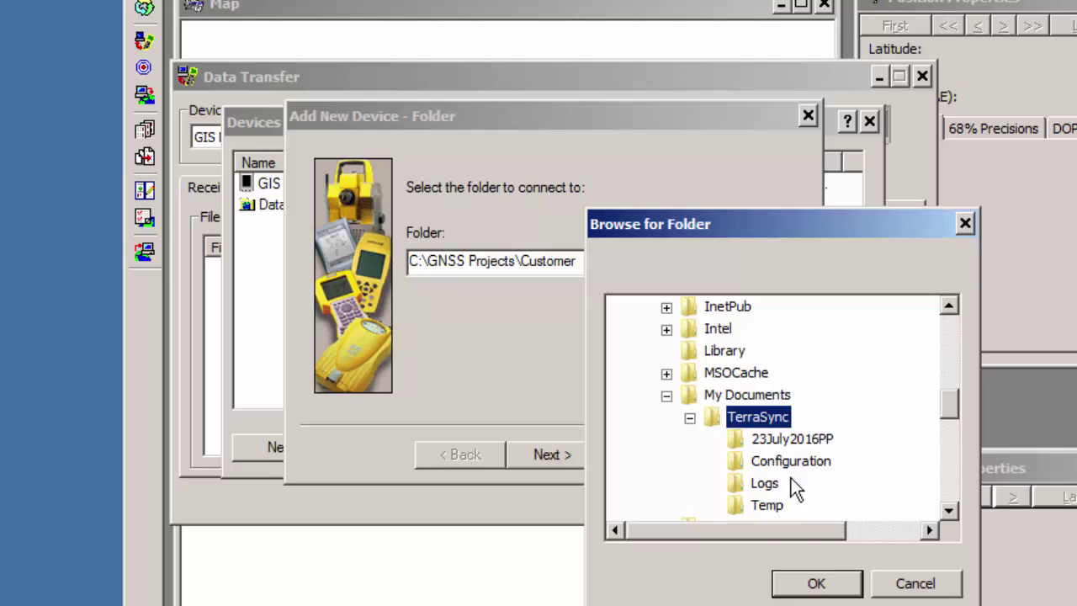
{"action": "left_click", "coordinate": [816, 583]}
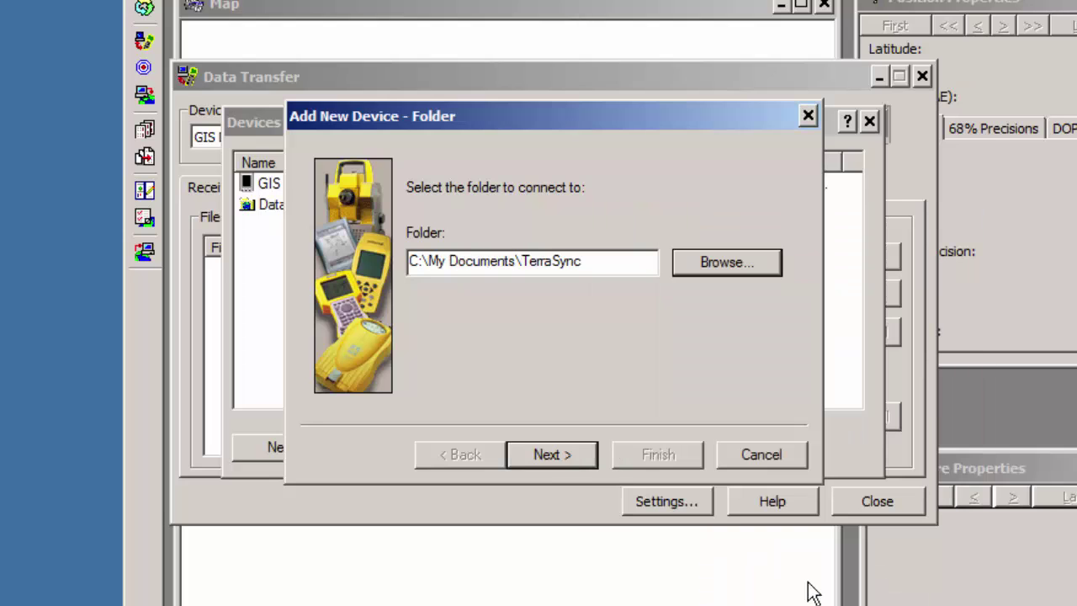
Step: Finish the new GIS Folder device as type TerraSync, named 'TerraSync RAW GPS Data'
{"action": "left_click", "coordinate": [575, 461]}
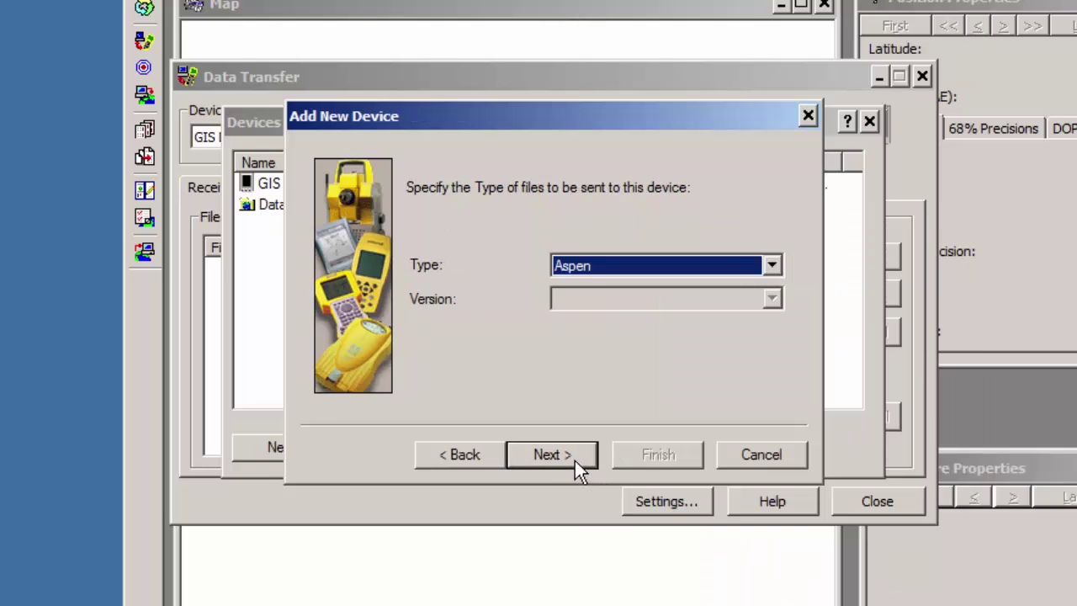
{"action": "left_click", "coordinate": [774, 264]}
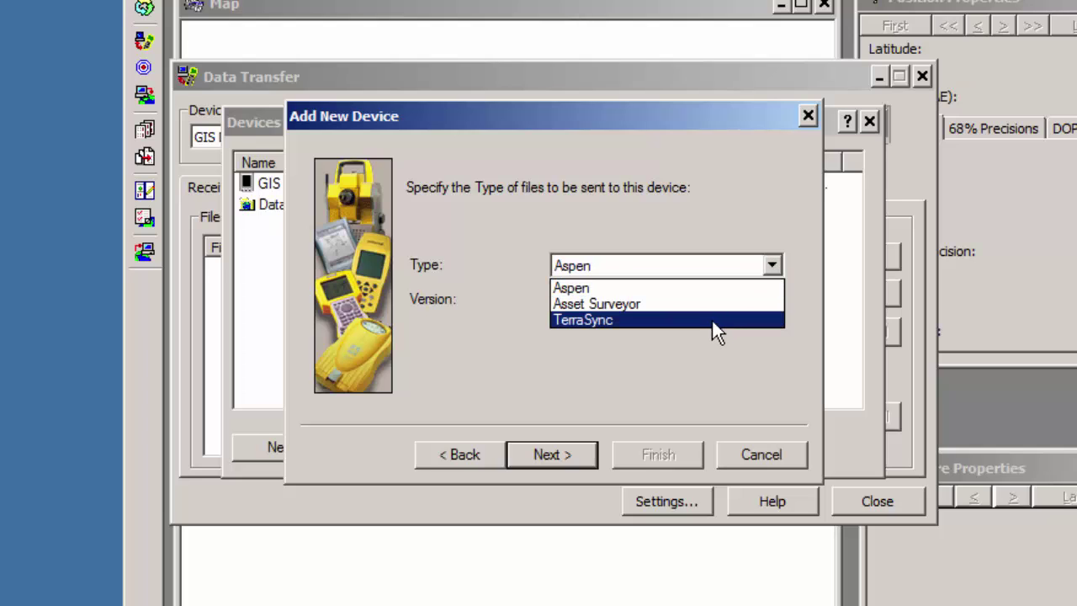
{"action": "left_click", "coordinate": [623, 321]}
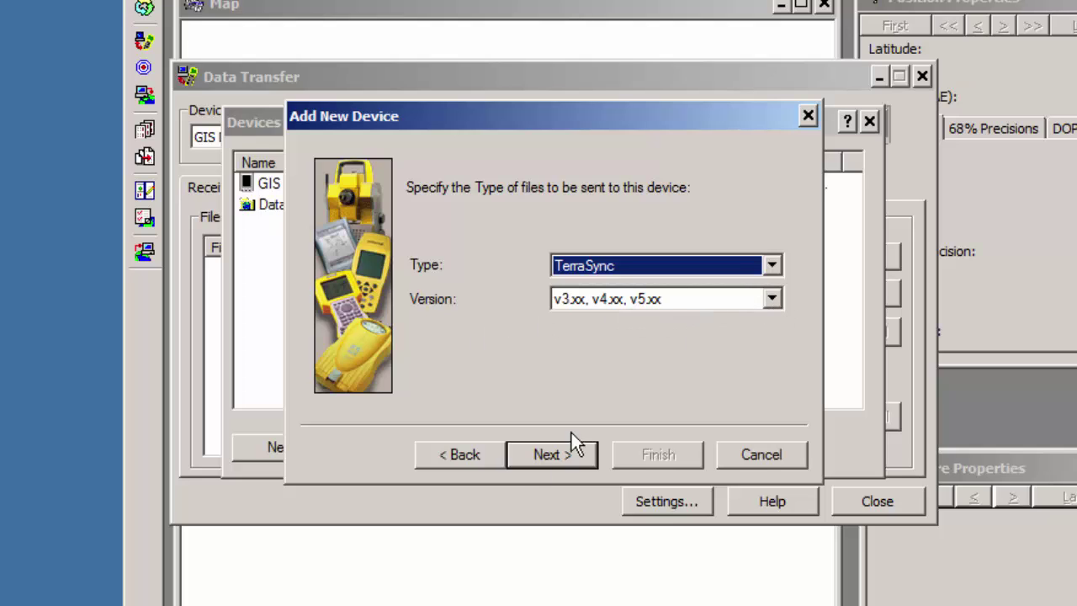
{"action": "left_click", "coordinate": [571, 461]}
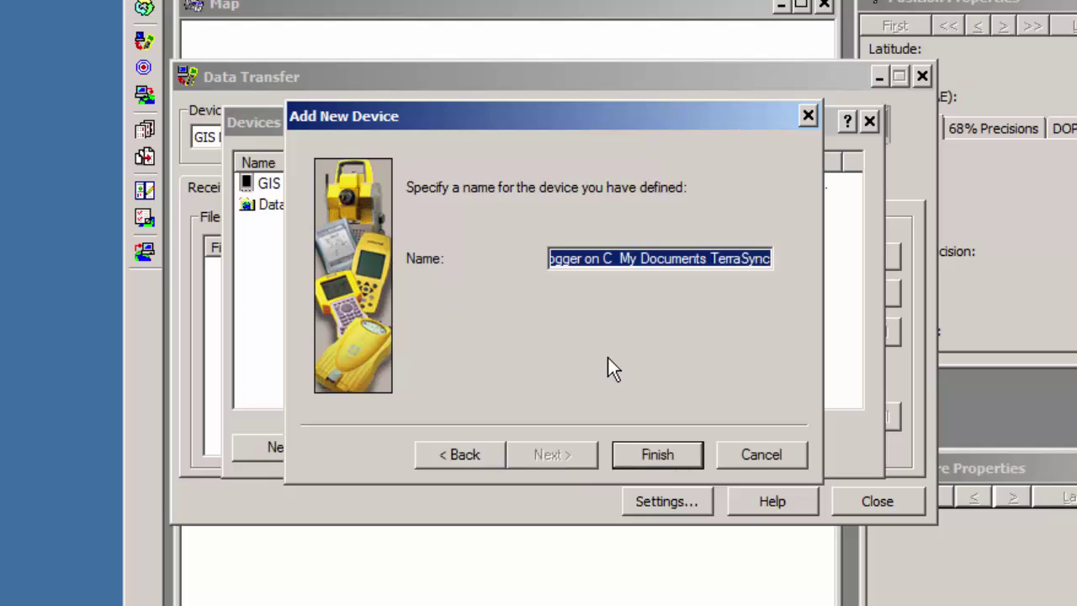
{"action": "type", "text": "T"}
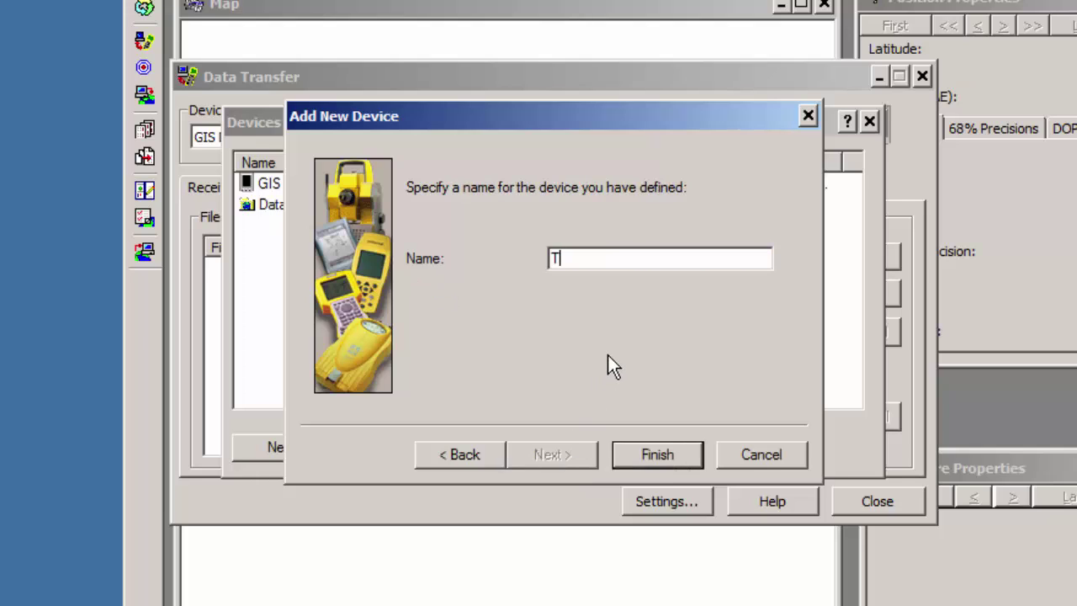
{"action": "type", "text": "erraSync RAW GPS D"}
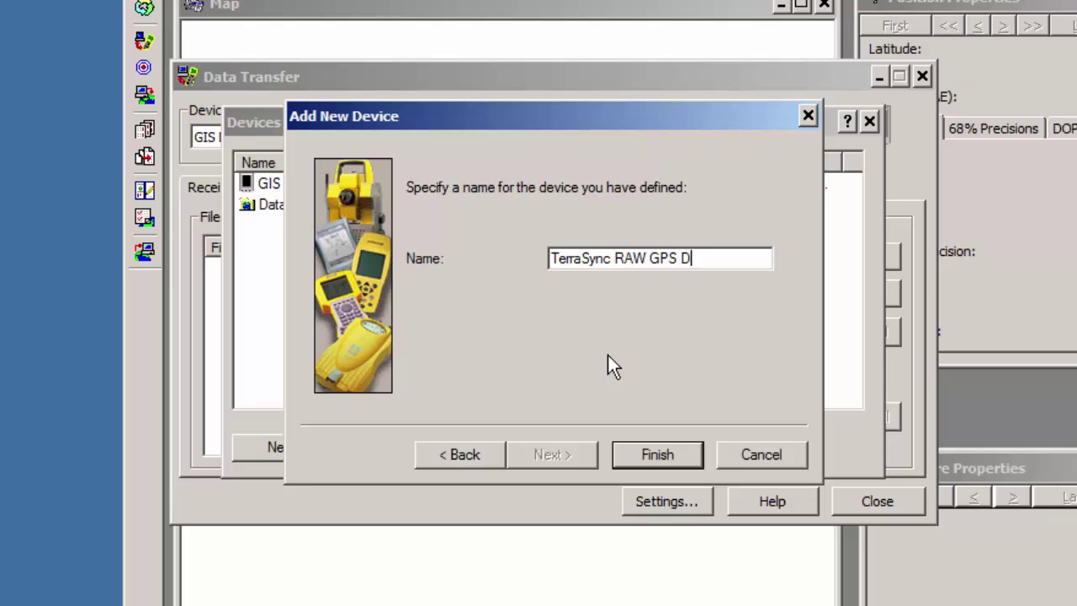
{"action": "type", "text": "ata"}
{"action": "left_click", "coordinate": [681, 456]}
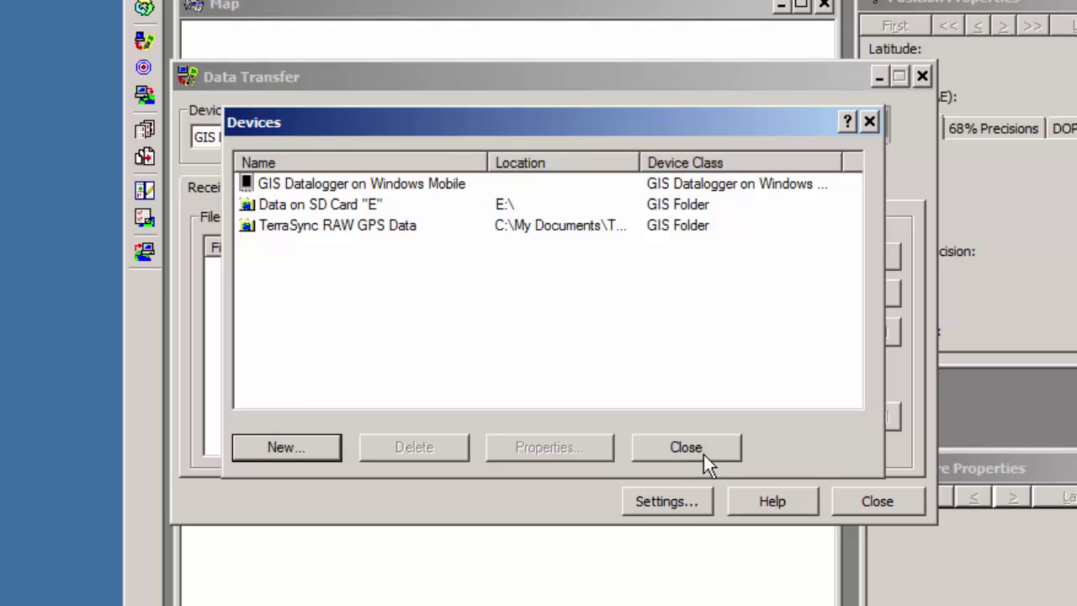
Step: Connect Data Transfer to the TerraSync RAW GPS Data device and choose to add a data file
{"action": "left_click", "coordinate": [703, 453]}
{"action": "left_click", "coordinate": [452, 138]}
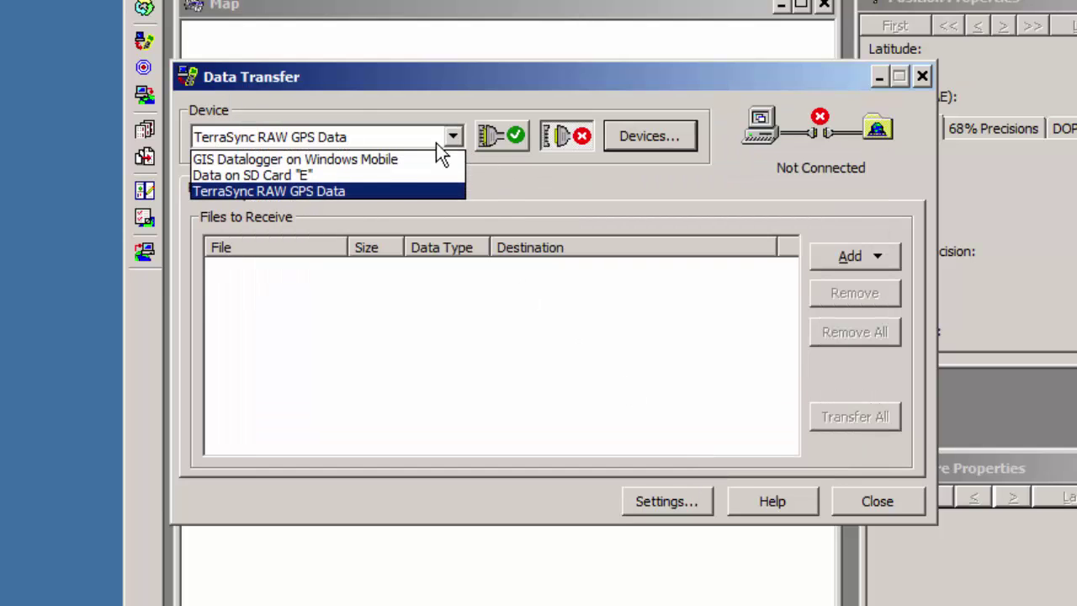
{"action": "left_click", "coordinate": [340, 193]}
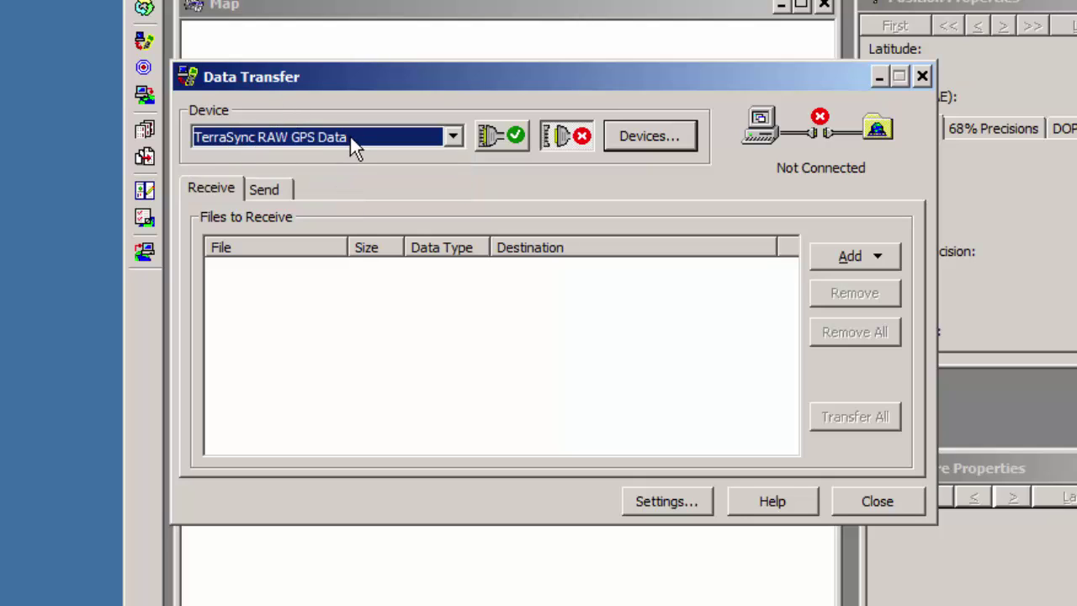
{"action": "left_click", "coordinate": [505, 143]}
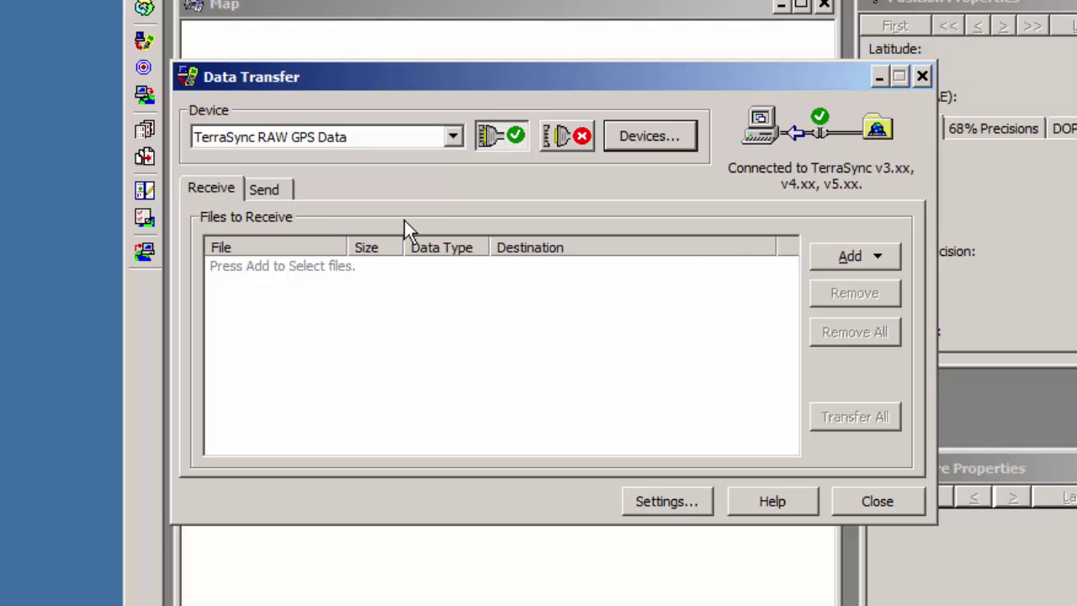
{"action": "left_click", "coordinate": [877, 260]}
{"action": "left_click", "coordinate": [874, 283]}
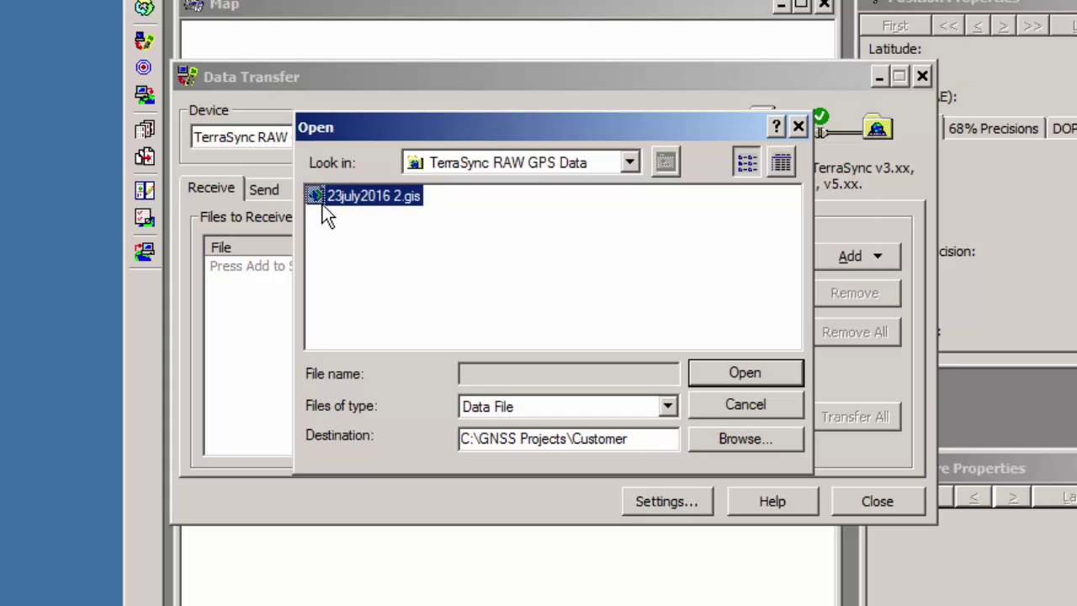
Step: Receive 23july2016 2.gis as an SSF, overwriting the existing file, then disconnect the device
{"action": "left_click", "coordinate": [731, 375]}
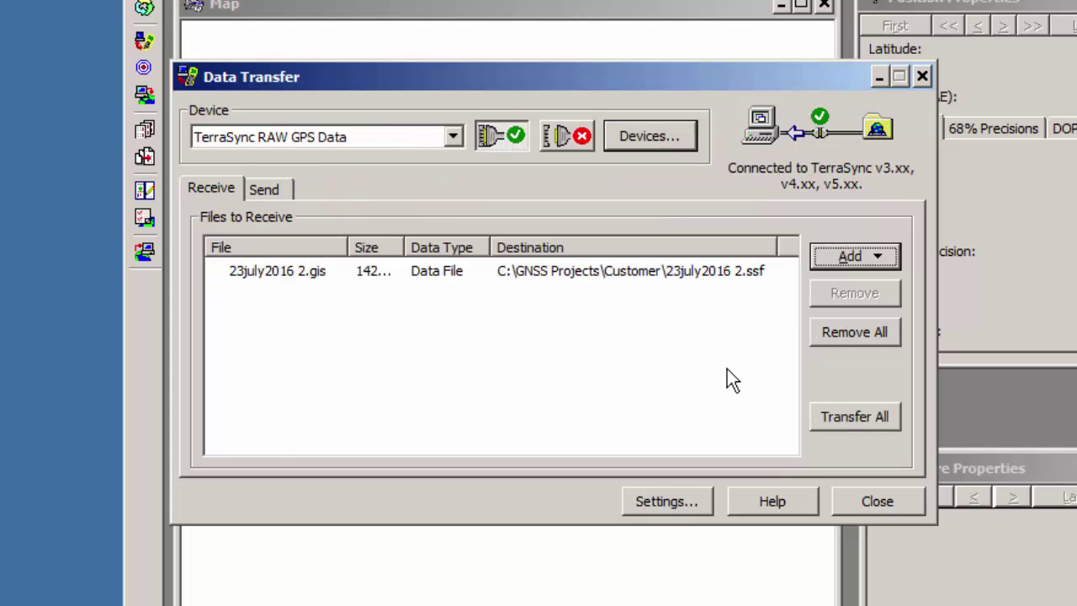
{"action": "left_click", "coordinate": [847, 413]}
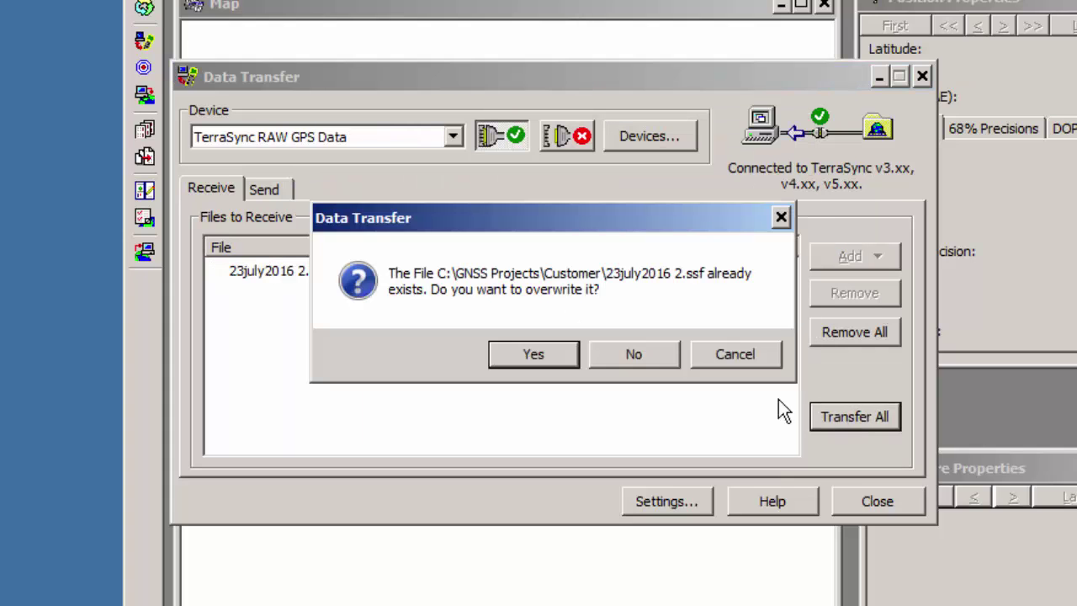
{"action": "left_click", "coordinate": [533, 354]}
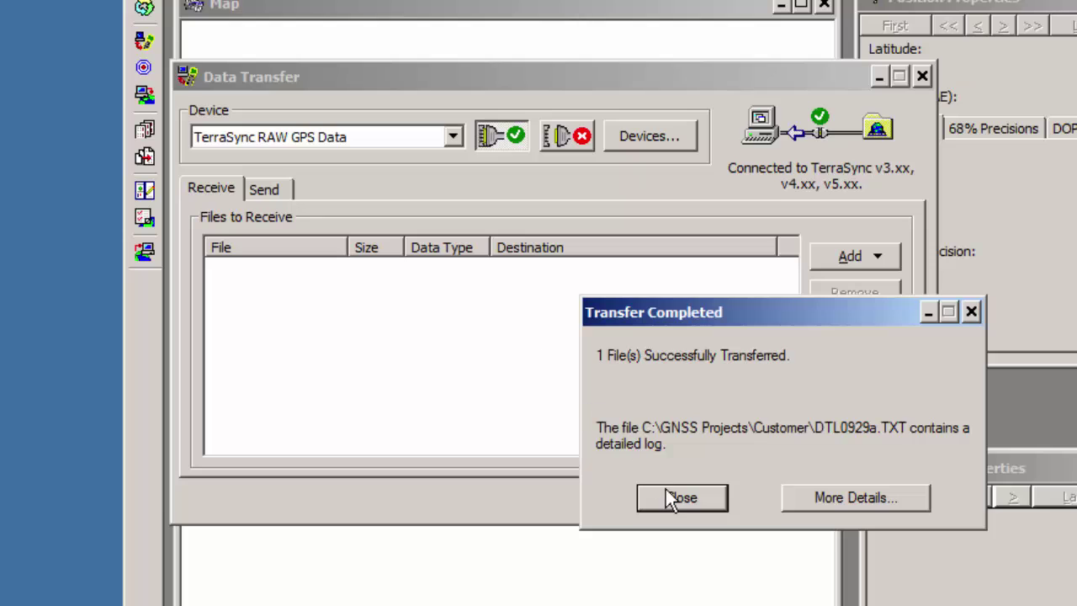
{"action": "left_click", "coordinate": [680, 497]}
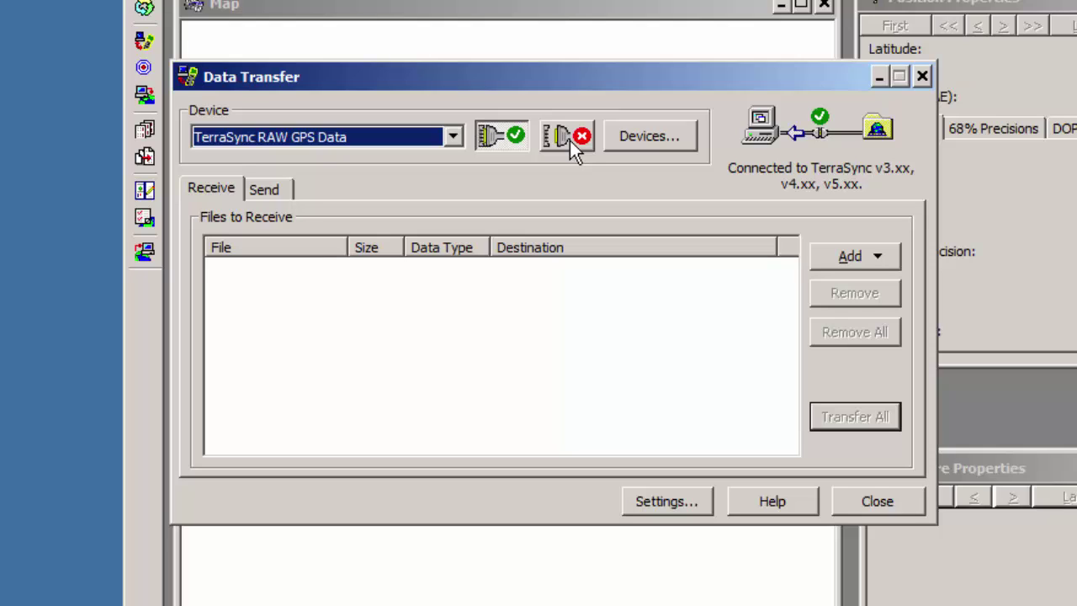
{"action": "left_click", "coordinate": [570, 141]}
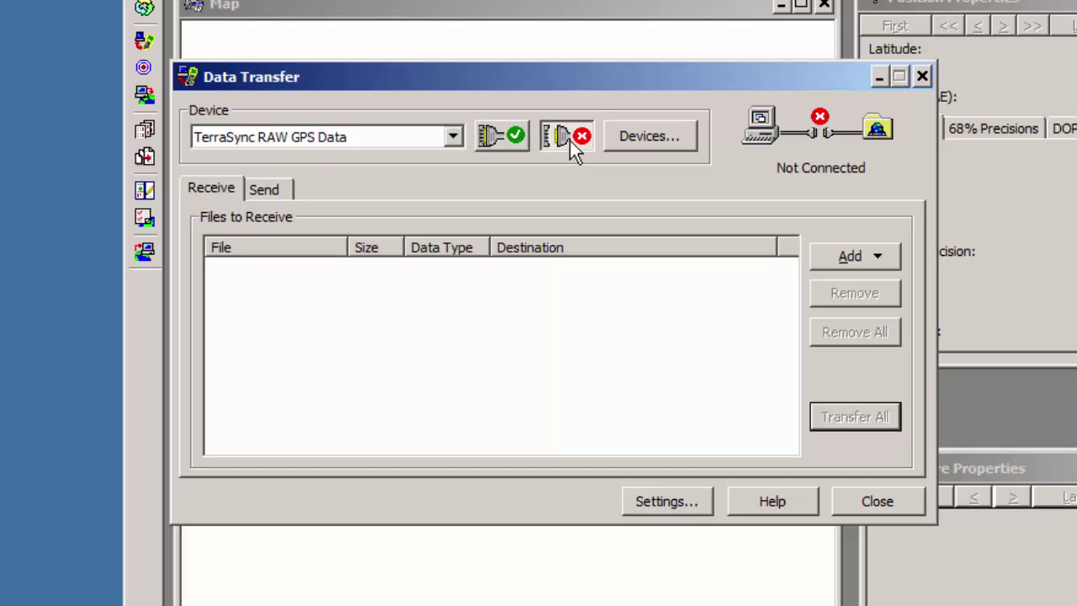
Step: Close Data Transfer and browse to open 23july2016 2.ssf in the Customer folder
{"action": "left_click", "coordinate": [889, 500]}
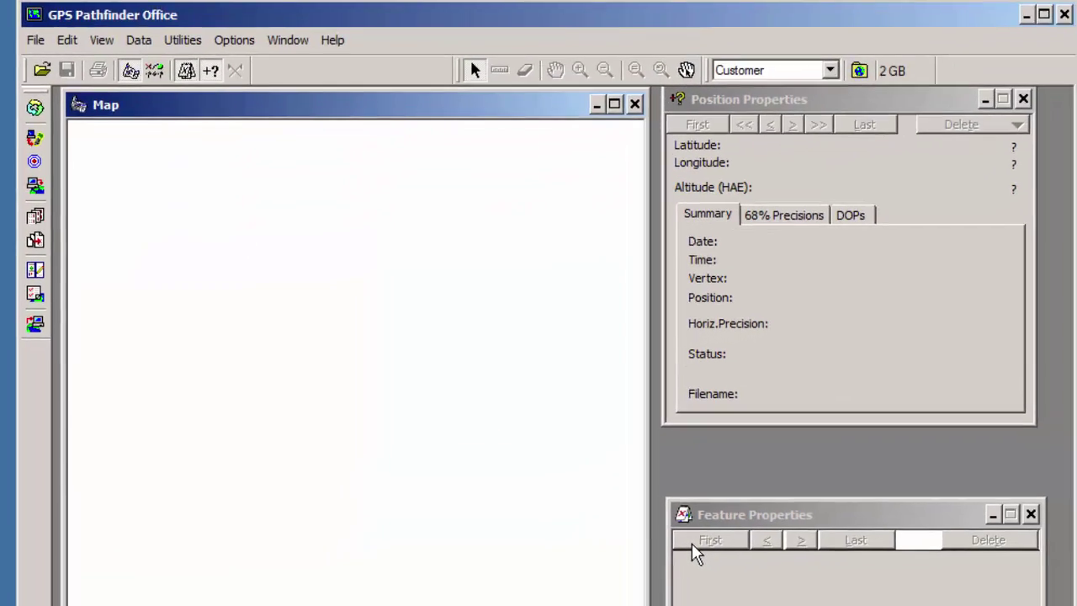
{"action": "left_click", "coordinate": [41, 71]}
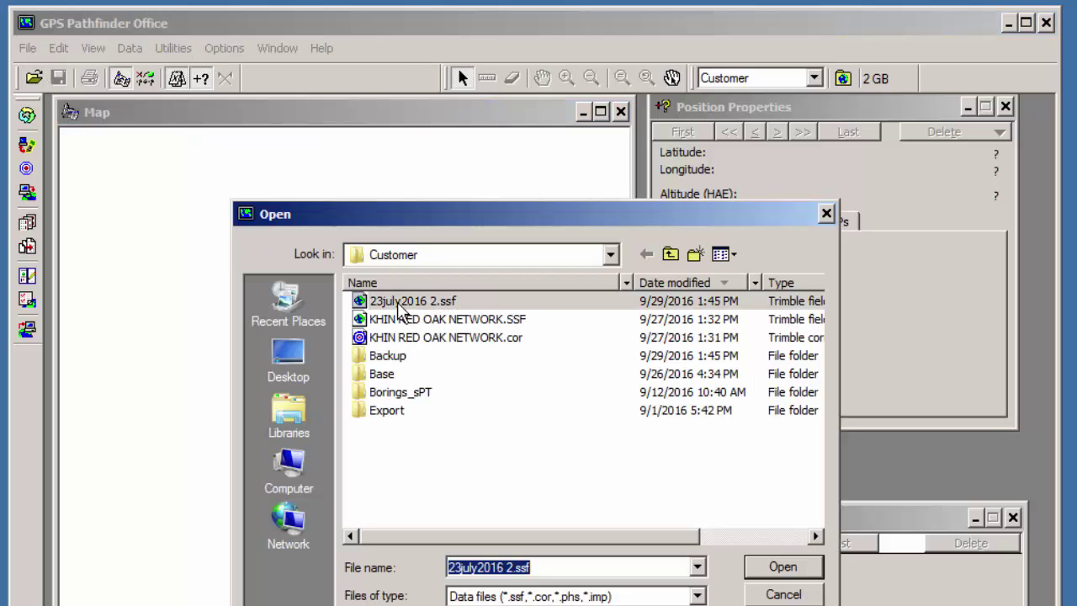